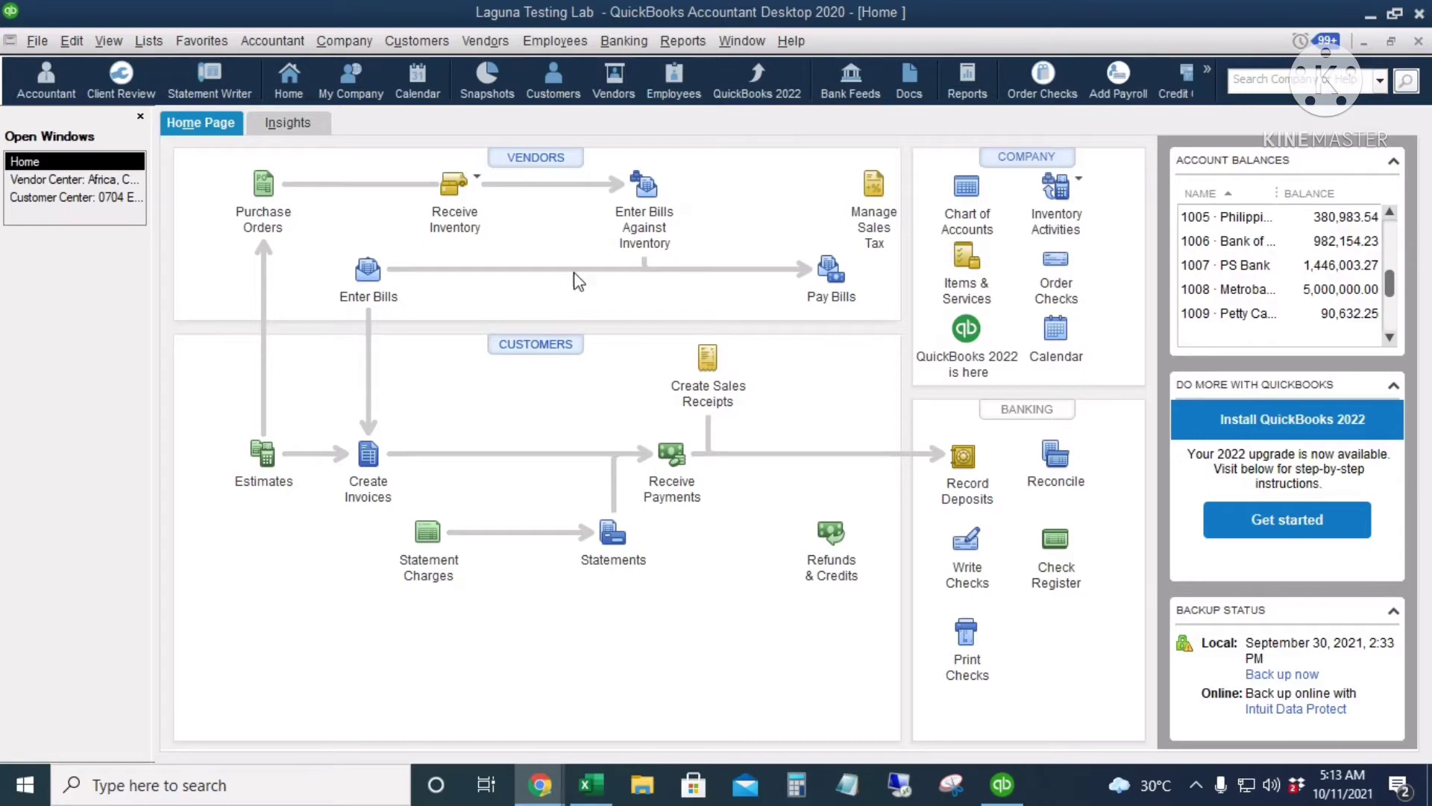
Step: In the Vendor Center, create two new vendor records, each named after a future sales rep
left_click(530, 158)
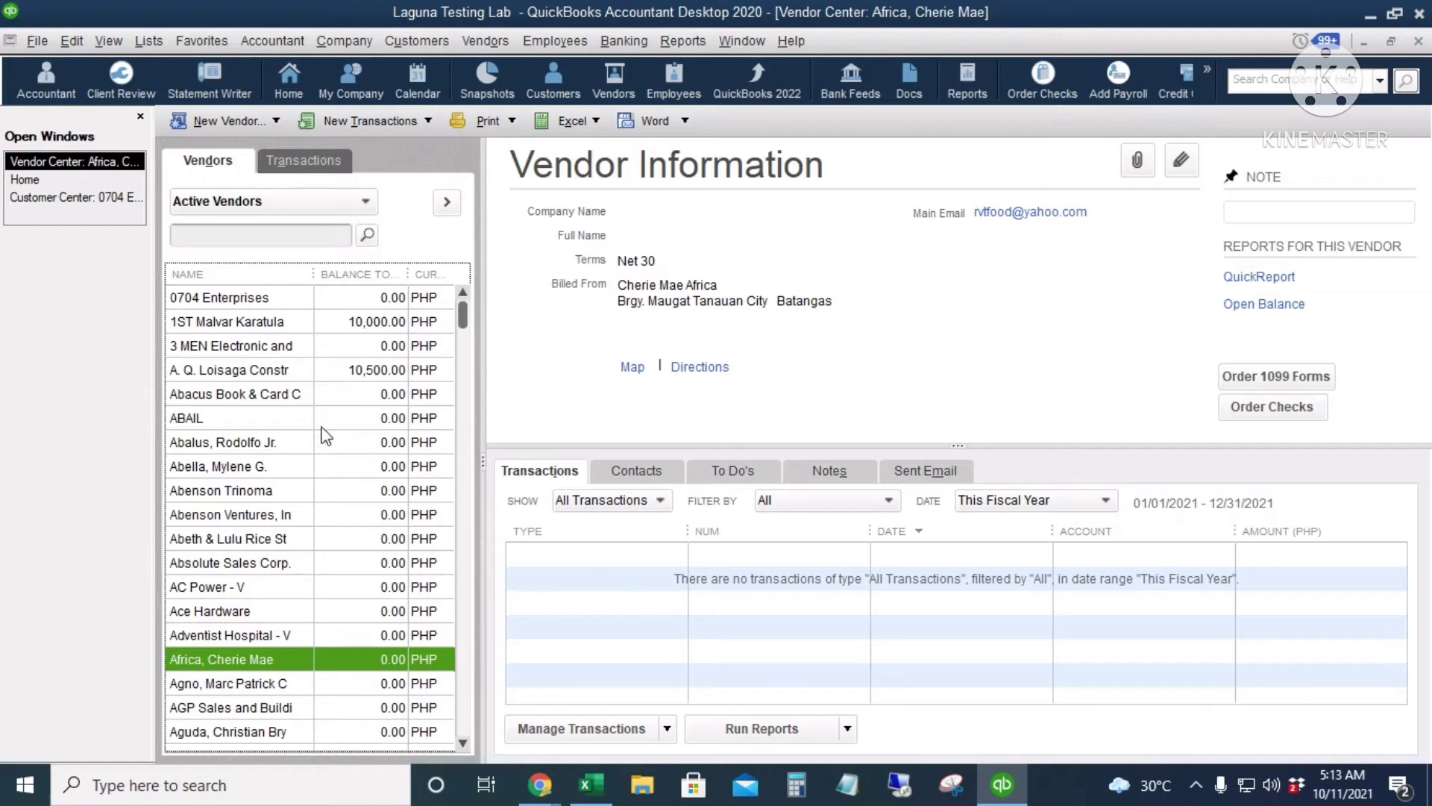
key("ctrl+n")
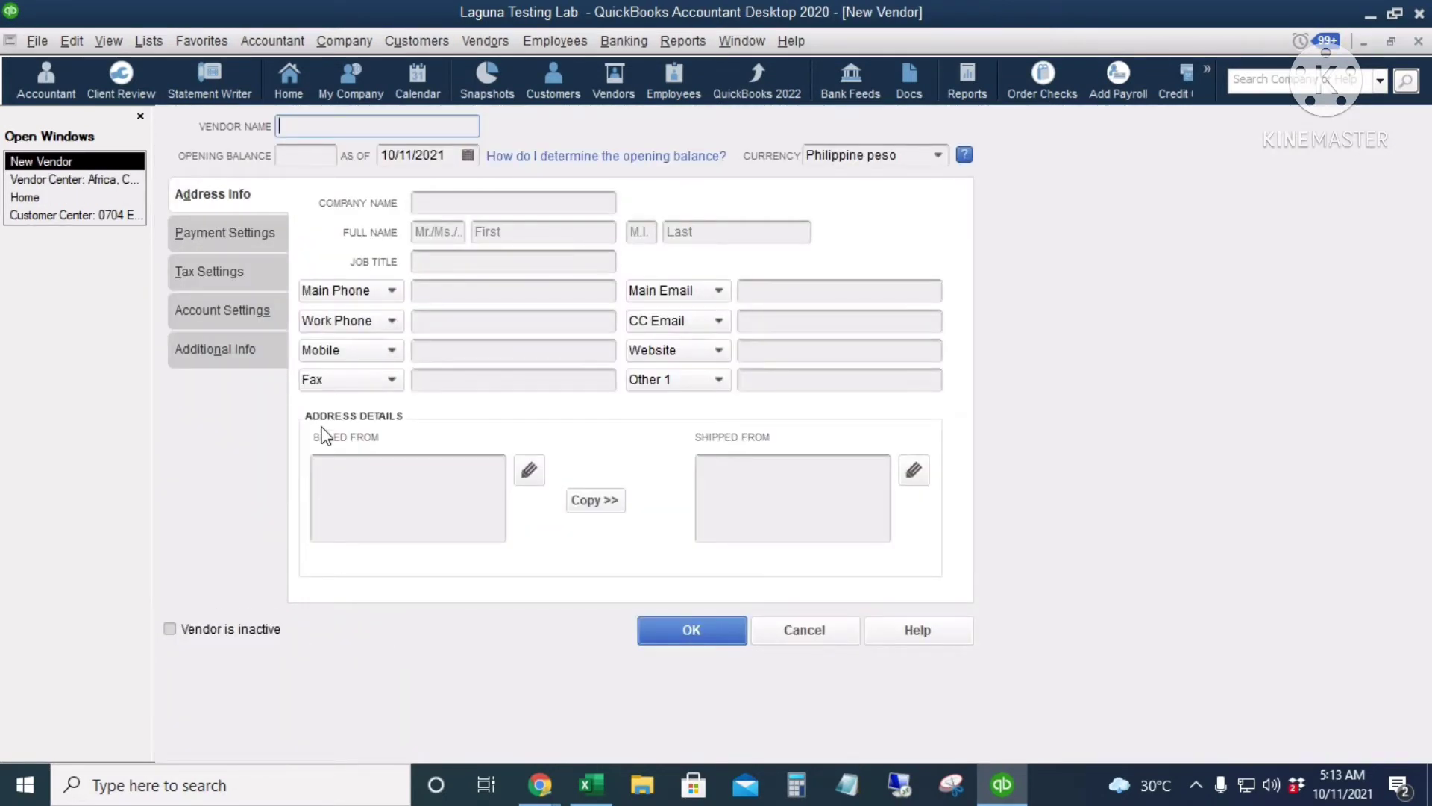
type("Alden Richards")
left_click(708, 633)
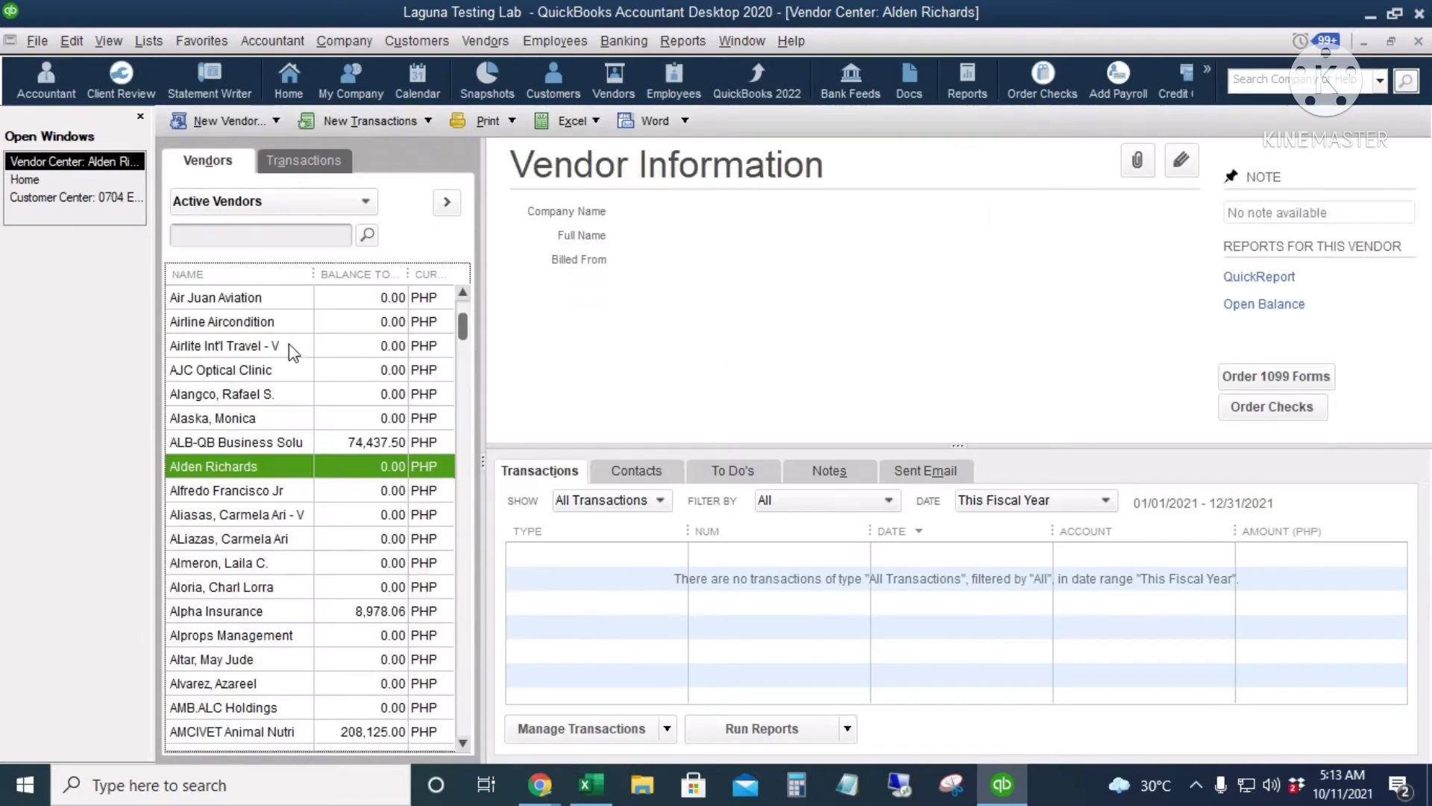
key("ctrl+n")
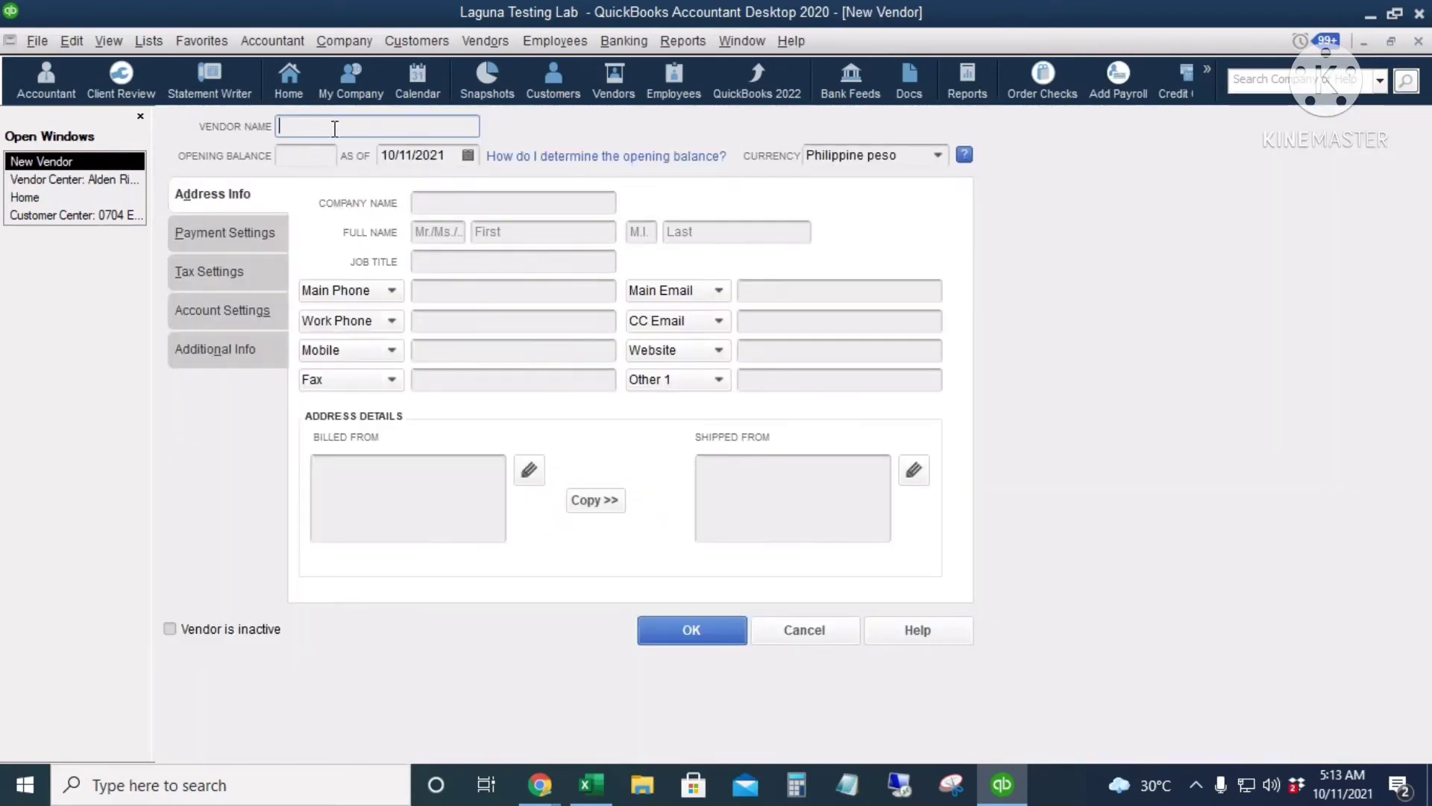
type("Maine Mendoza")
left_click(681, 629)
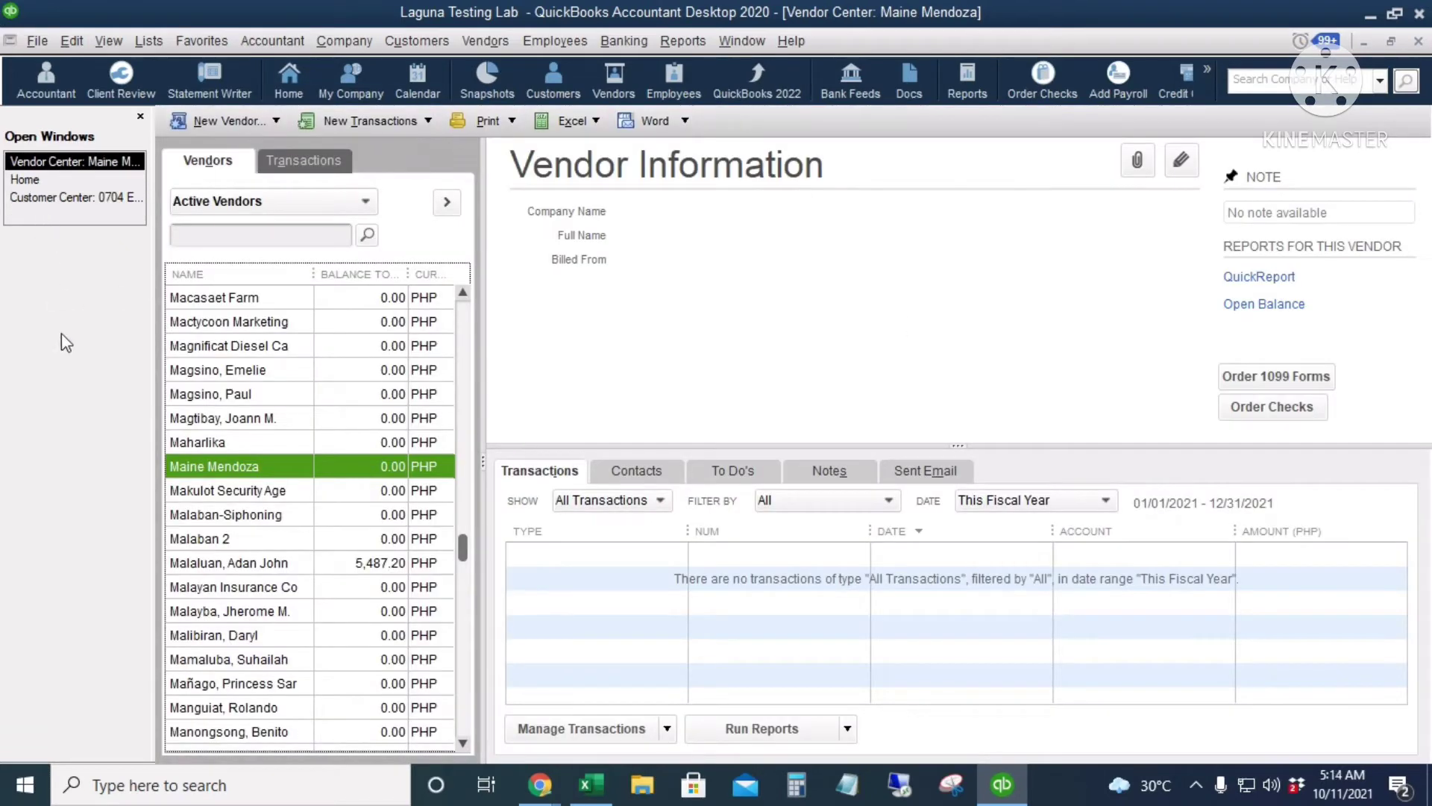
Step: Open the Sales Rep List and add the first new vendor as sales rep AR
left_click(151, 45)
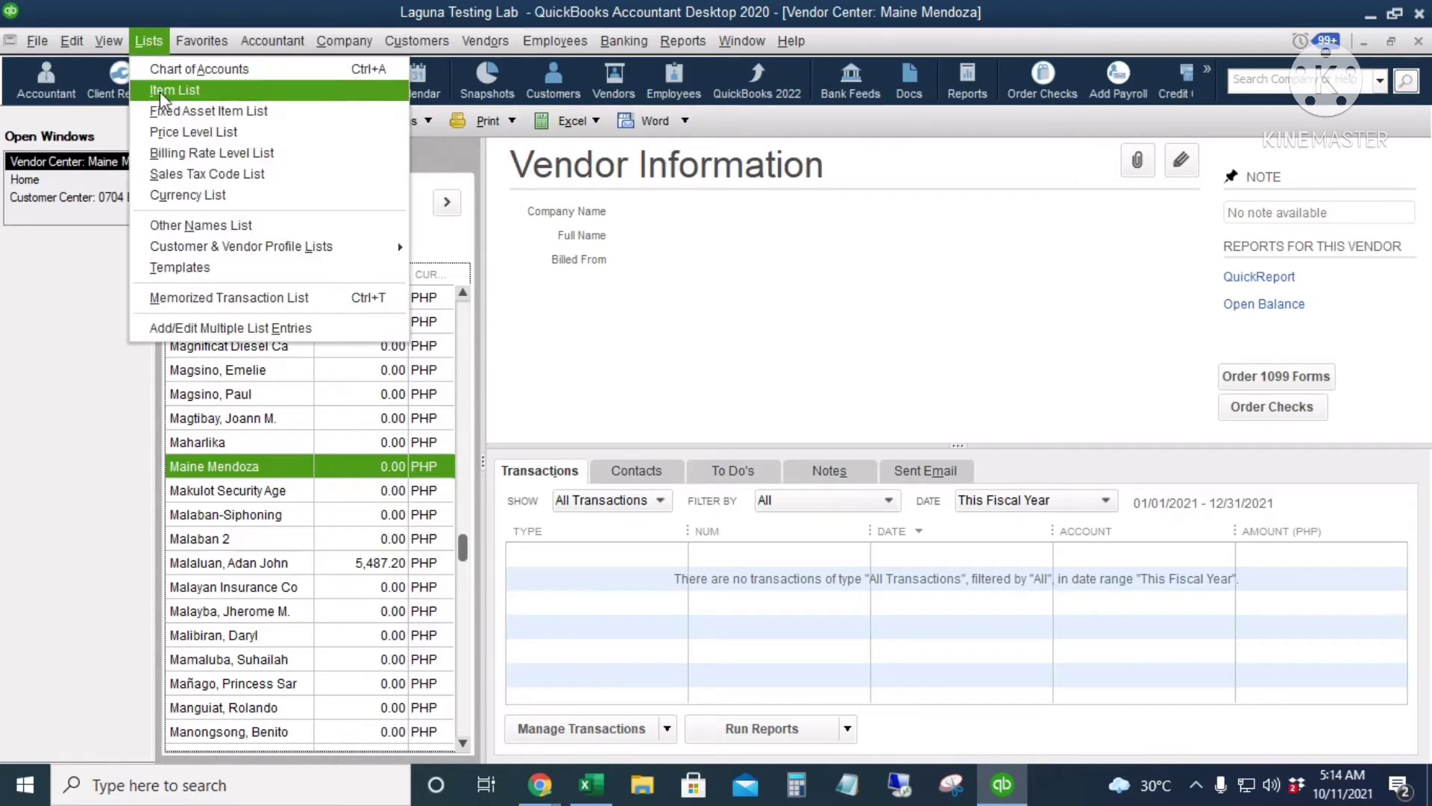
mouse_move(265, 254)
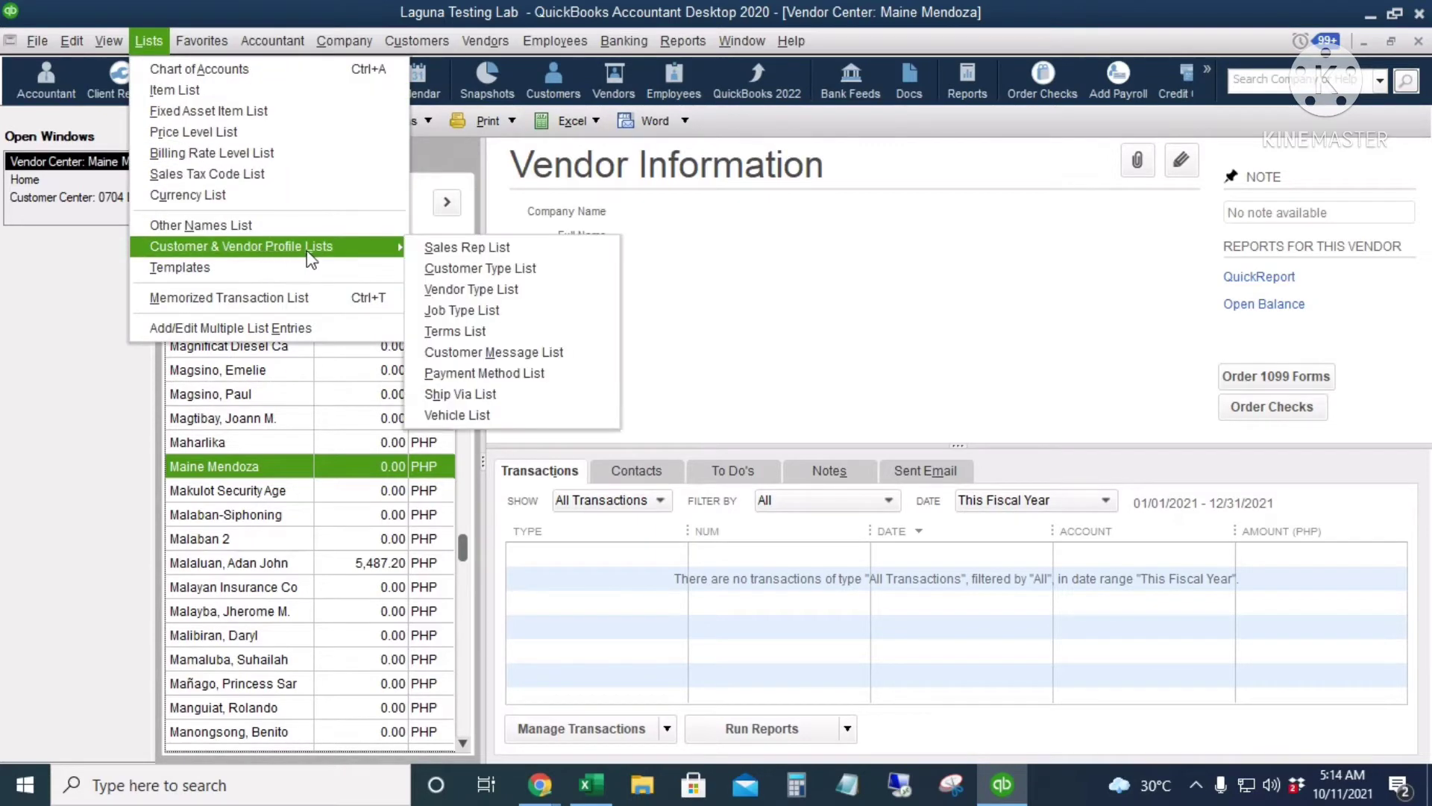
left_click(550, 250)
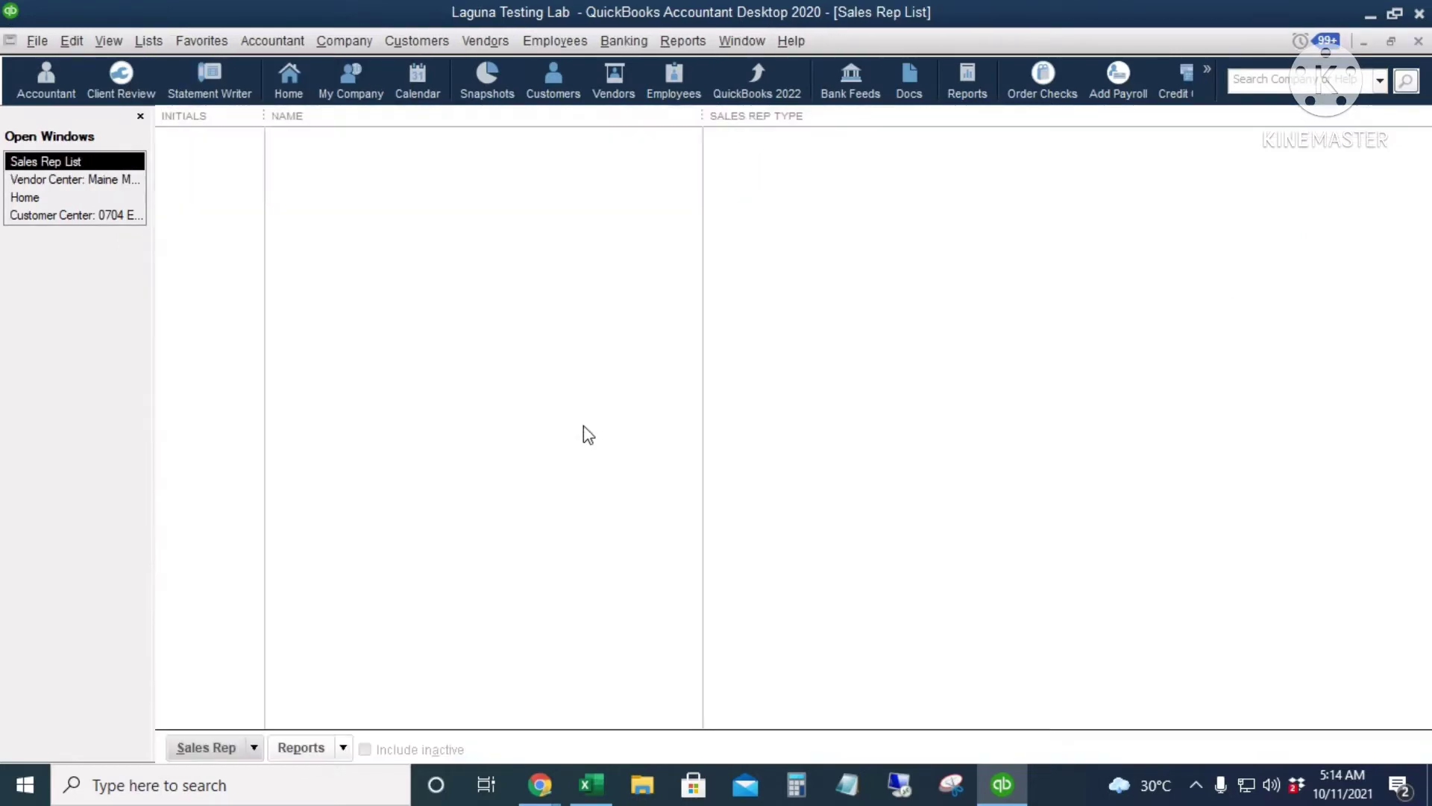
right_click(394, 237)
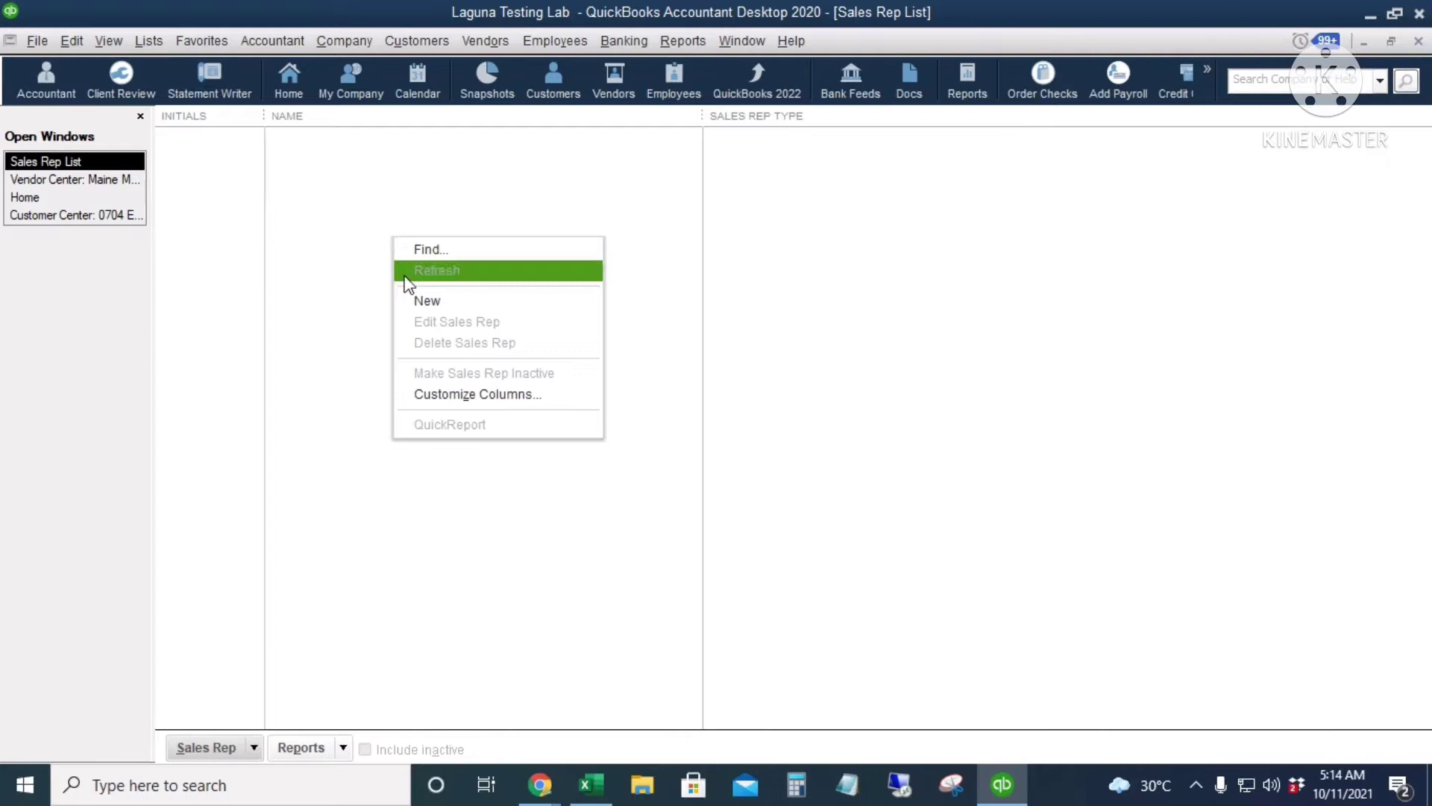
left_click(436, 302)
type("Alden Richards")
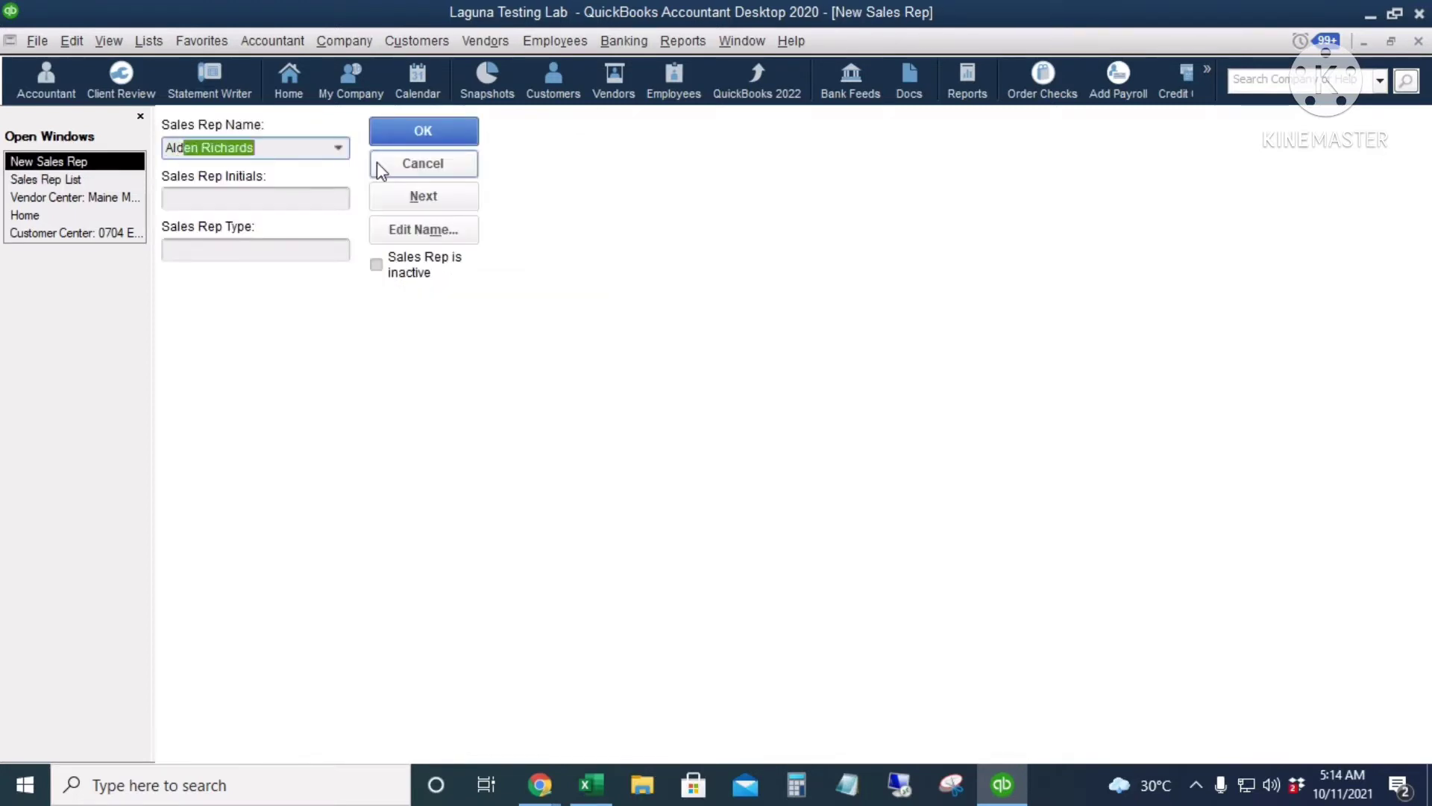
left_click(204, 203)
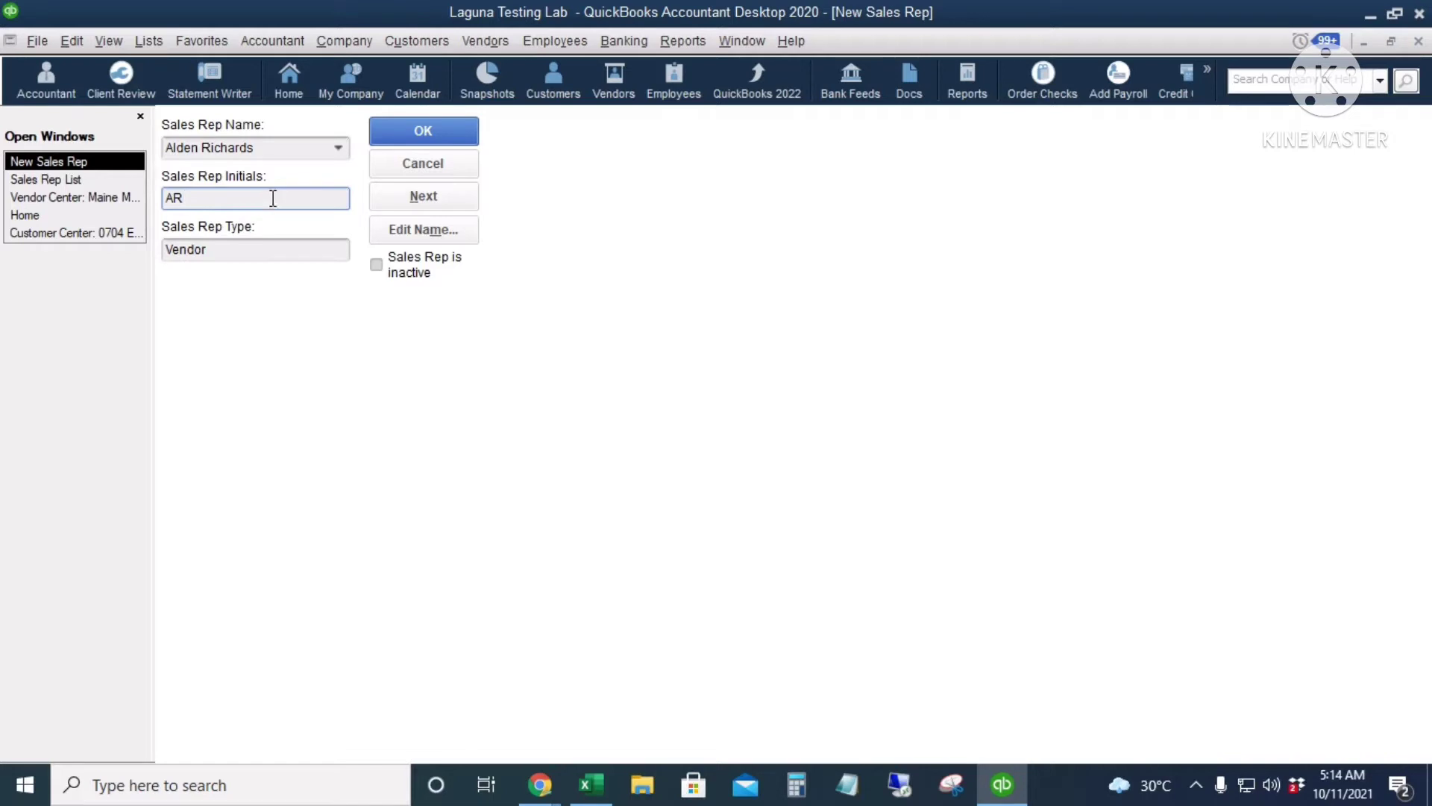
type("12")
key("BackSpace")
key("BackSpace")
key("BackSpace")
left_click(409, 196)
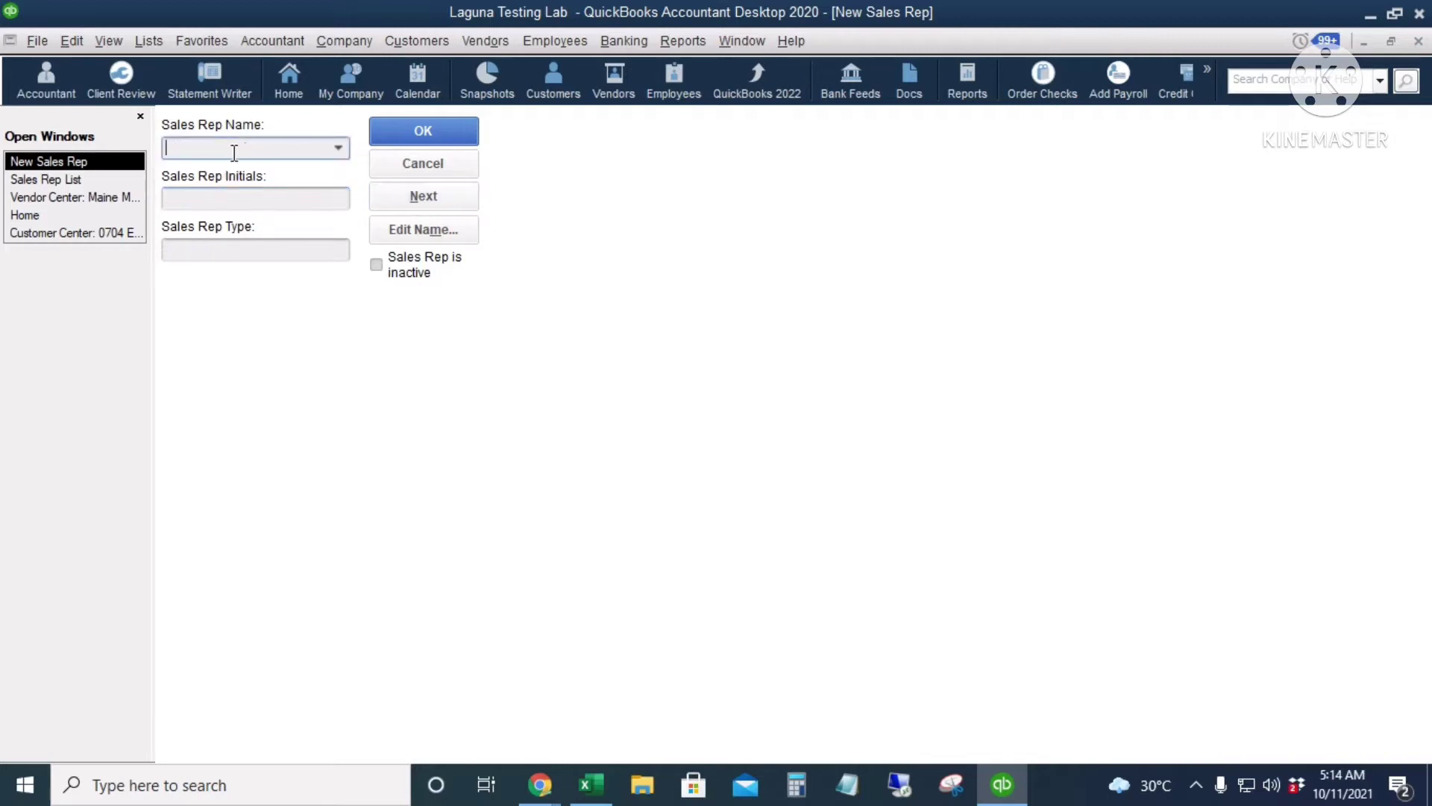
Step: Add the second new vendor as sales rep MM
type("Maine Mendoza")
key("Tab")
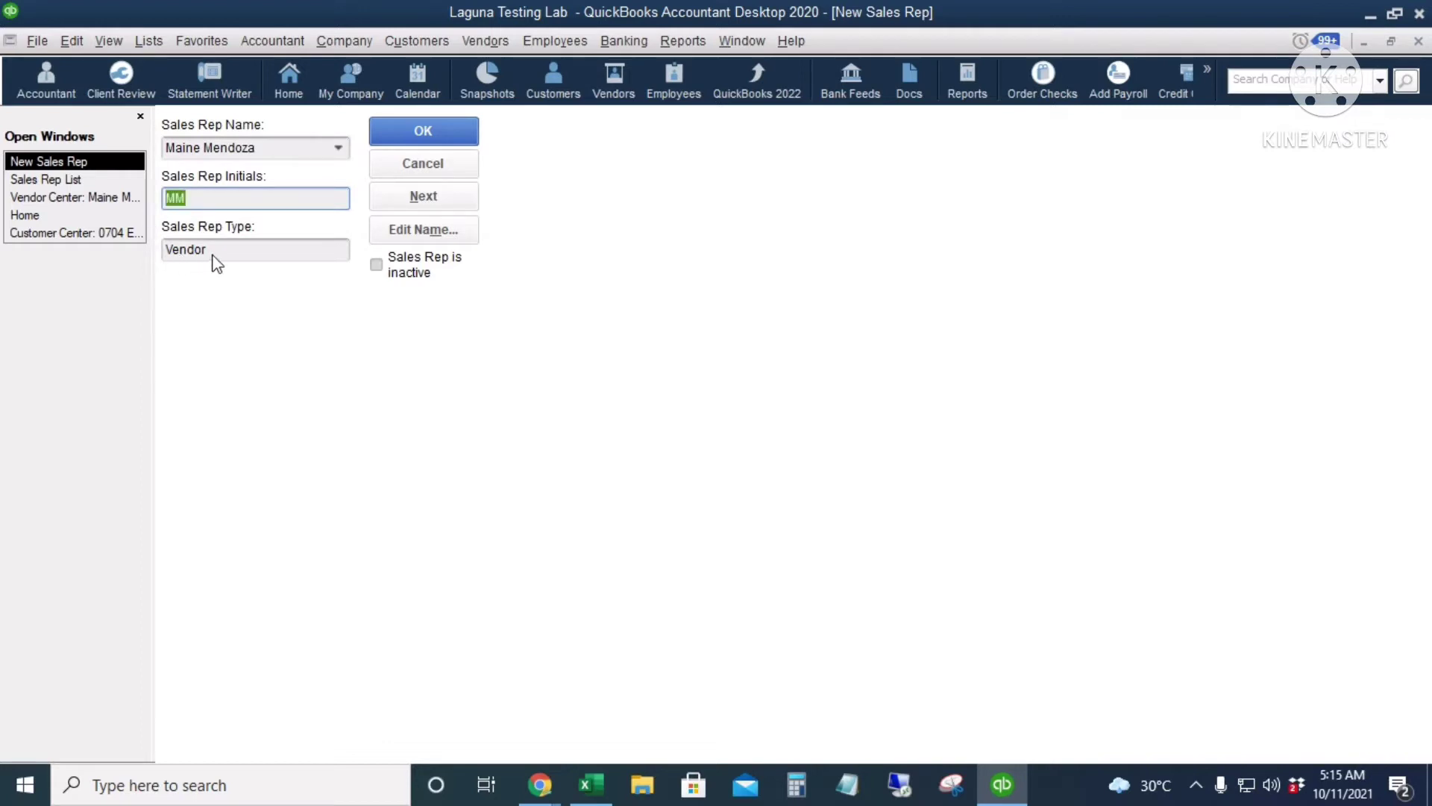
left_click(450, 131)
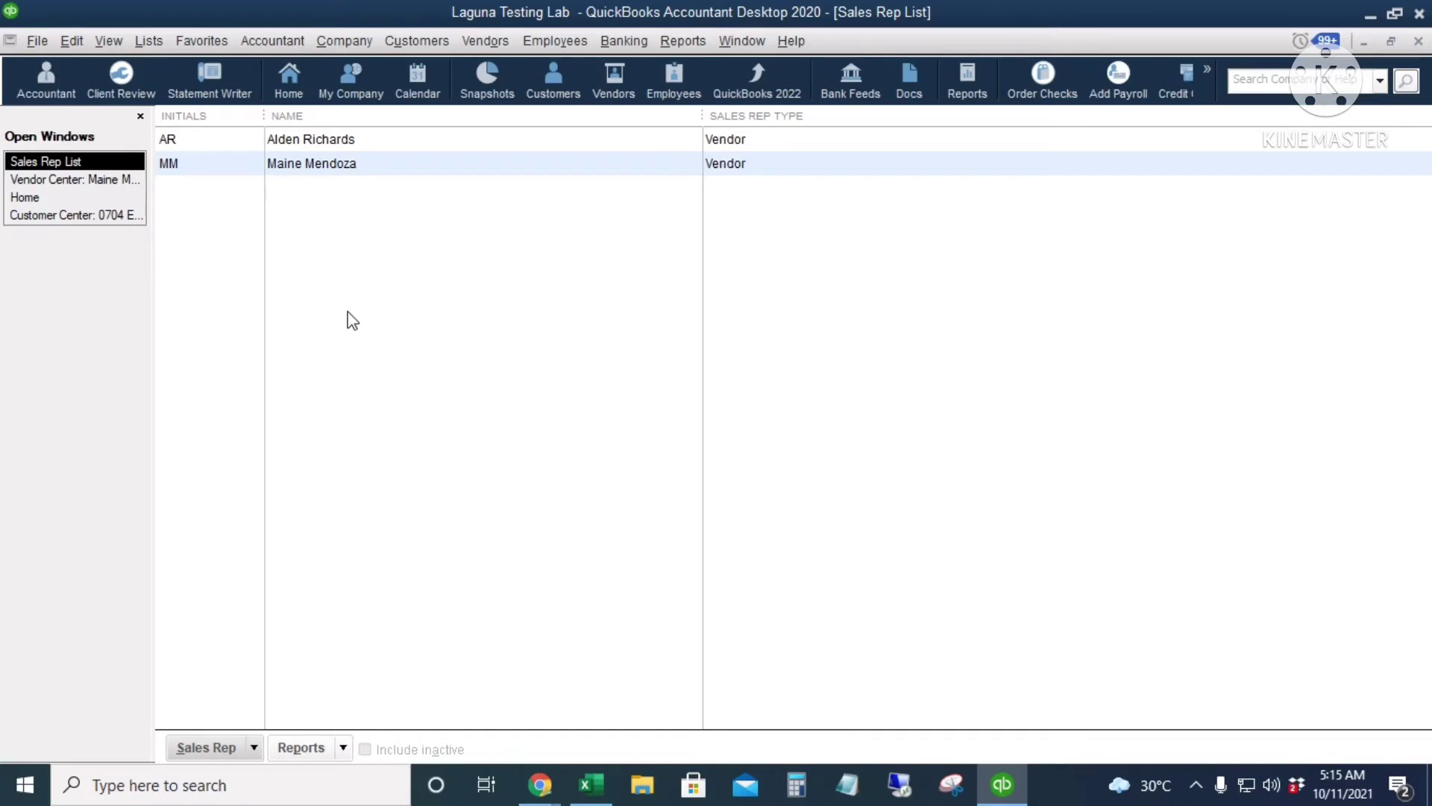
Step: Assign sales rep AR to customer 2000 Vision Feedmill and save the record
key("Escape")
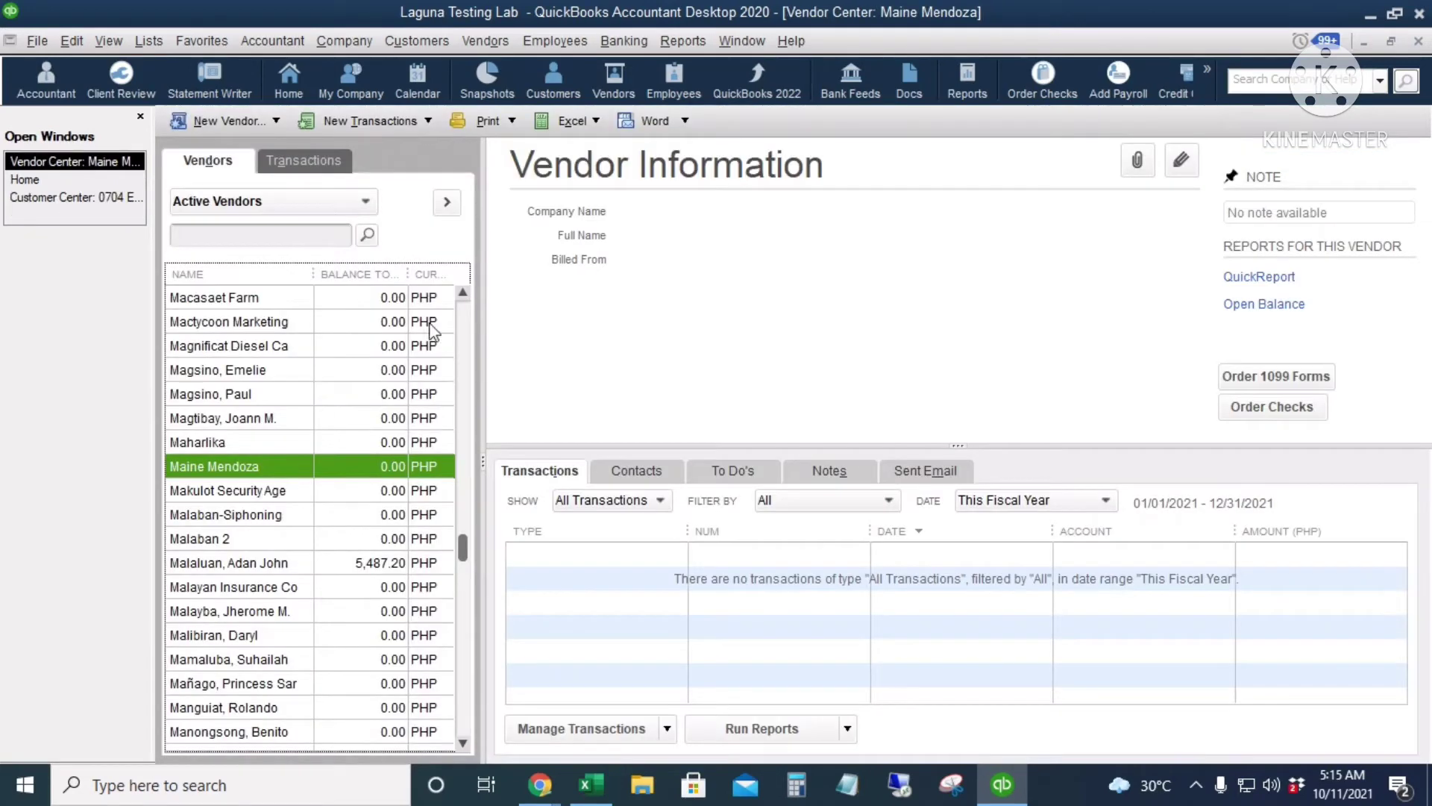
key("Escape")
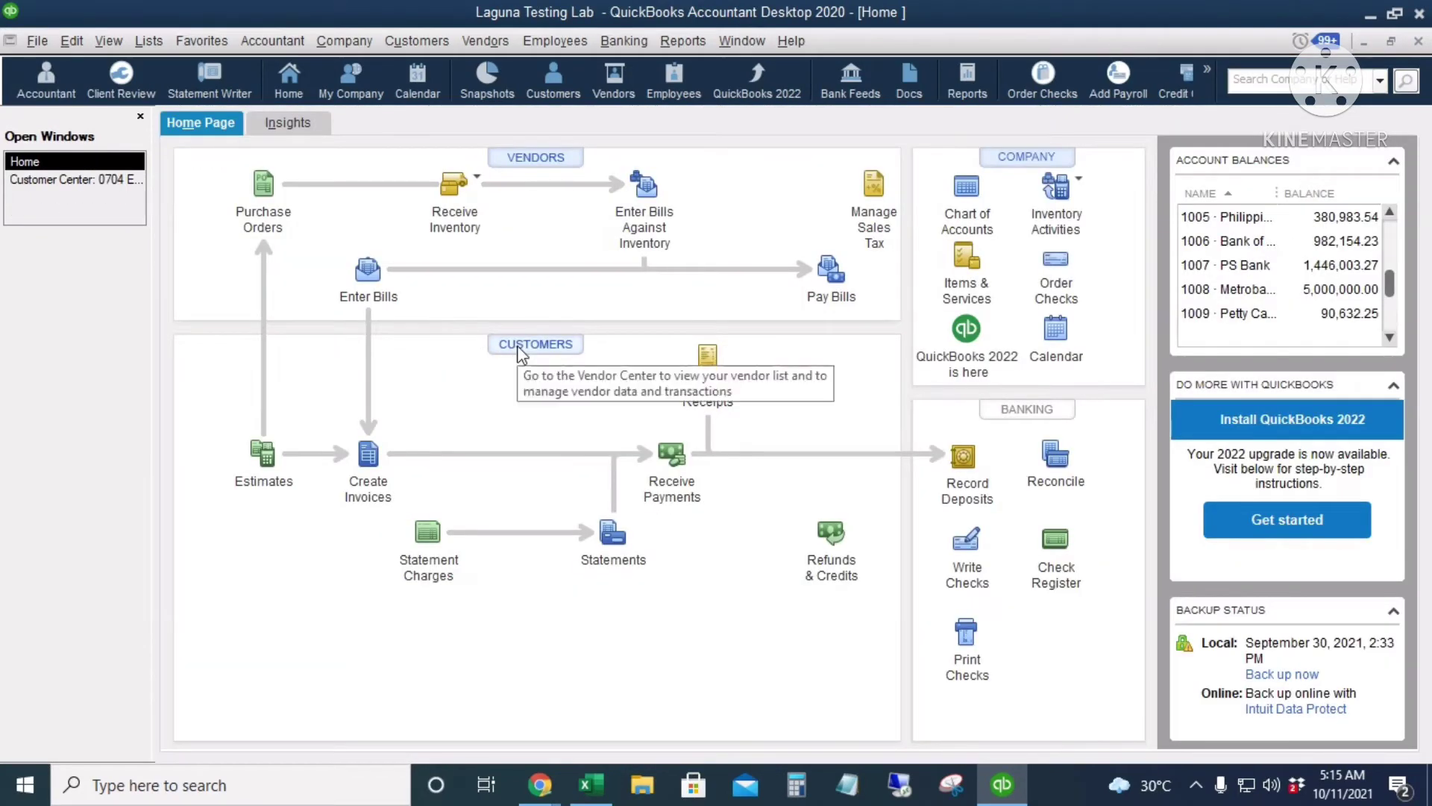
key("ctrl+Tab")
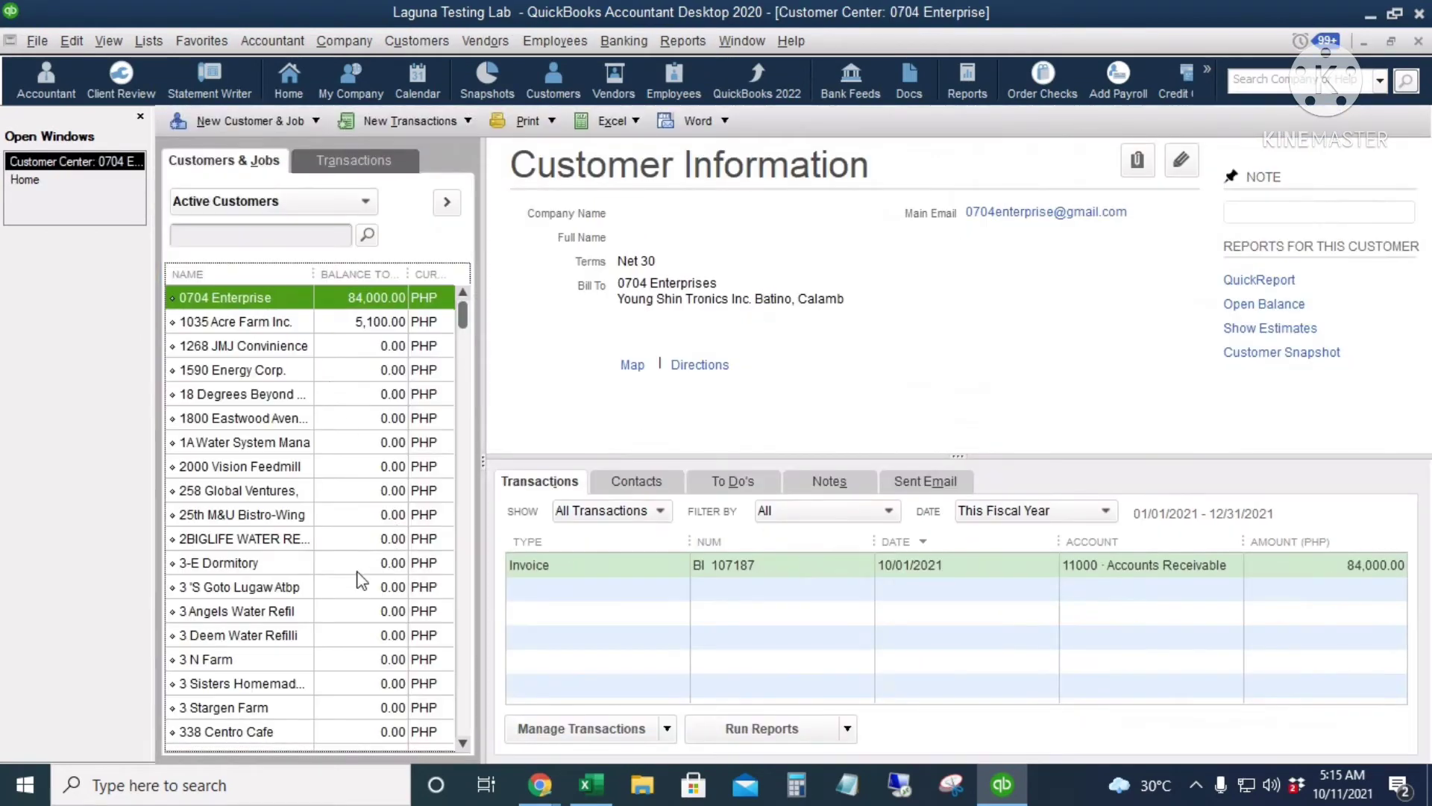
left_click(269, 469)
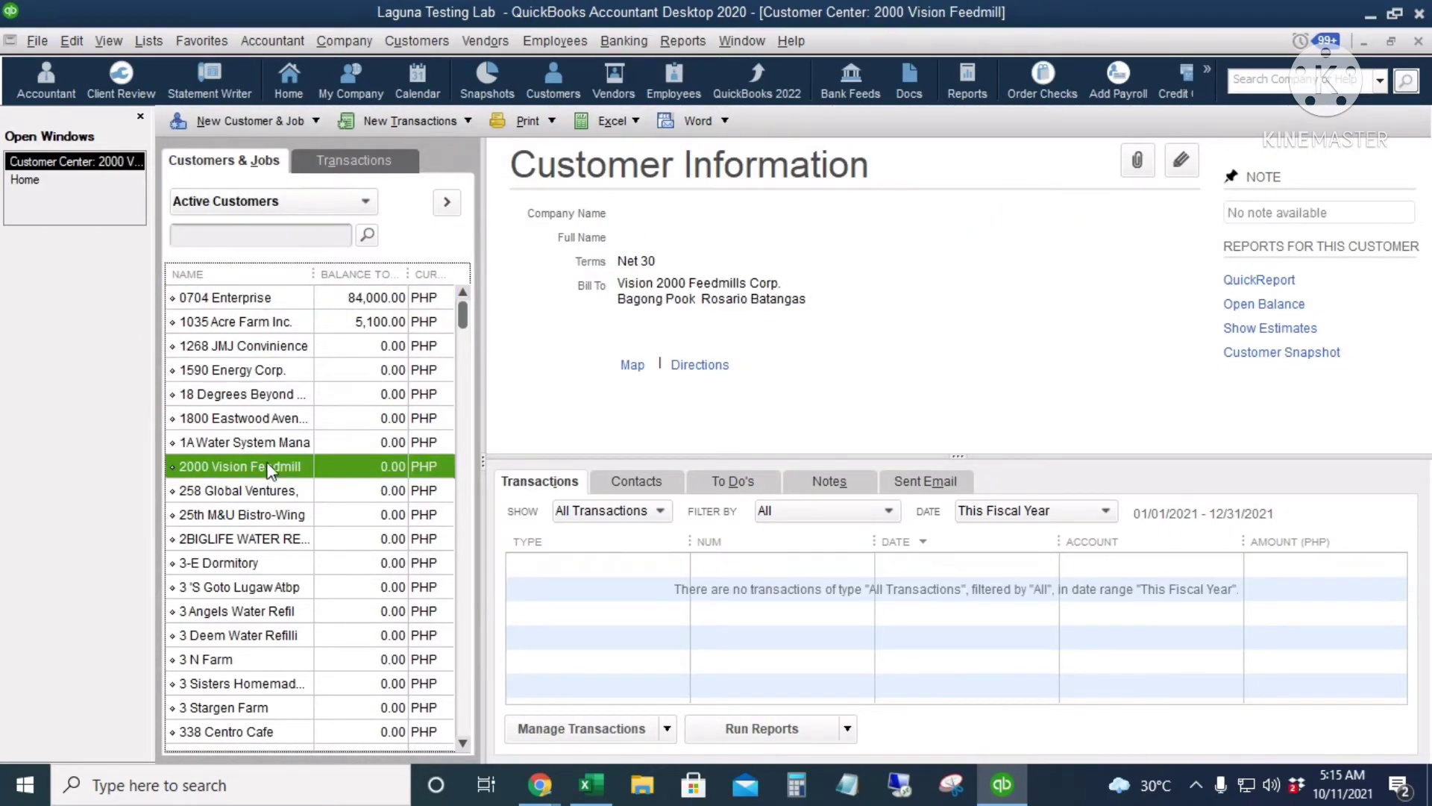
double_click(262, 462)
key("Tab")
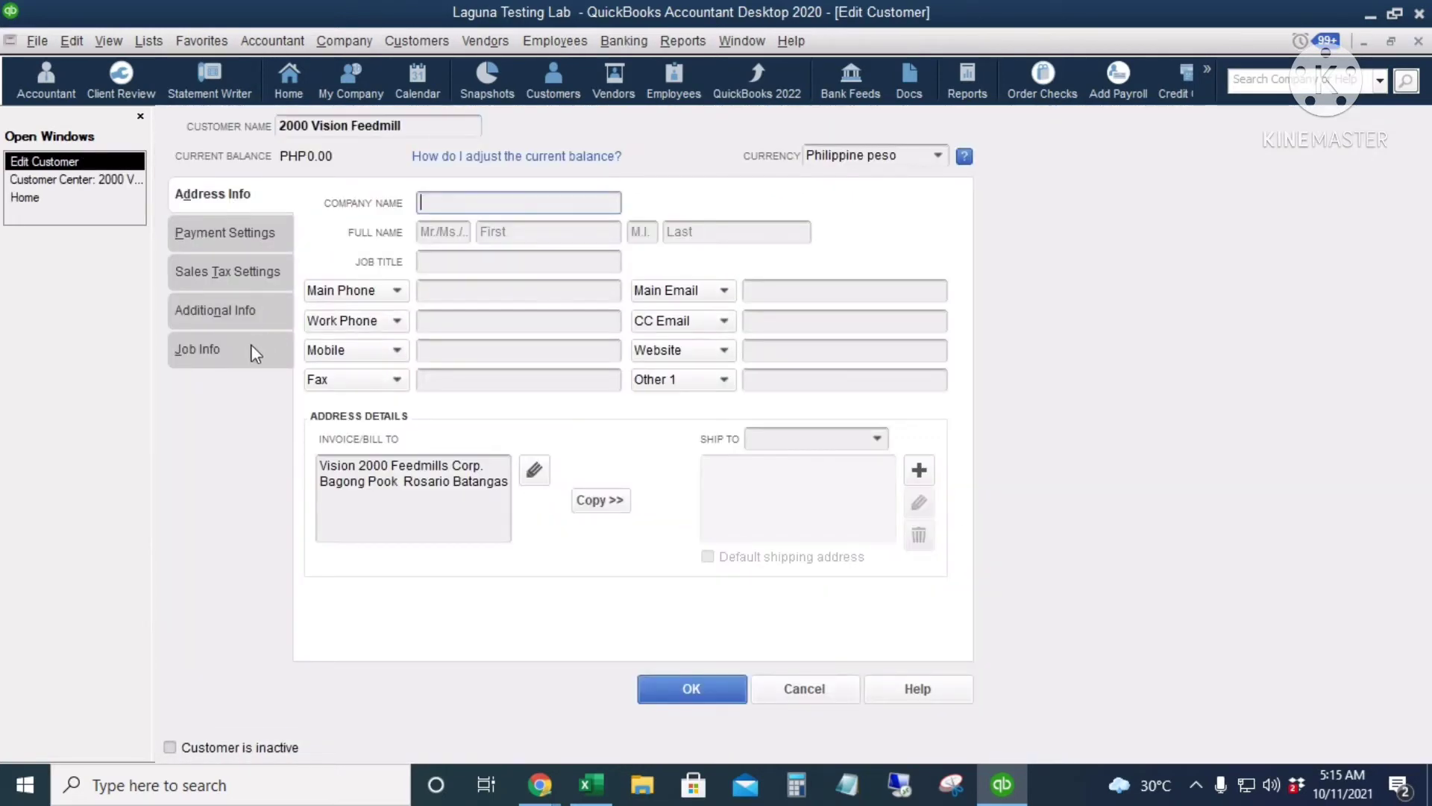
left_click(248, 315)
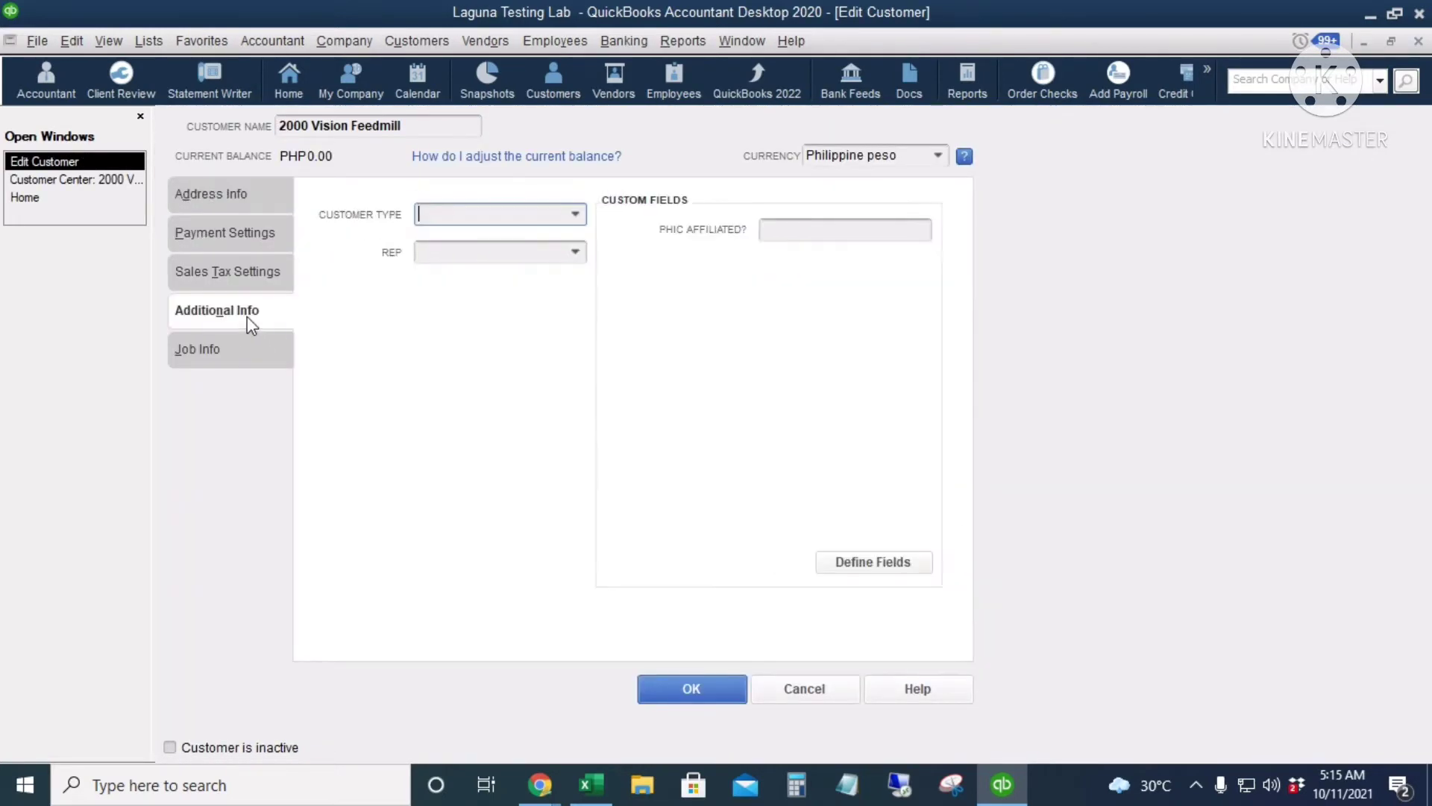
left_click(499, 253)
left_click(575, 253)
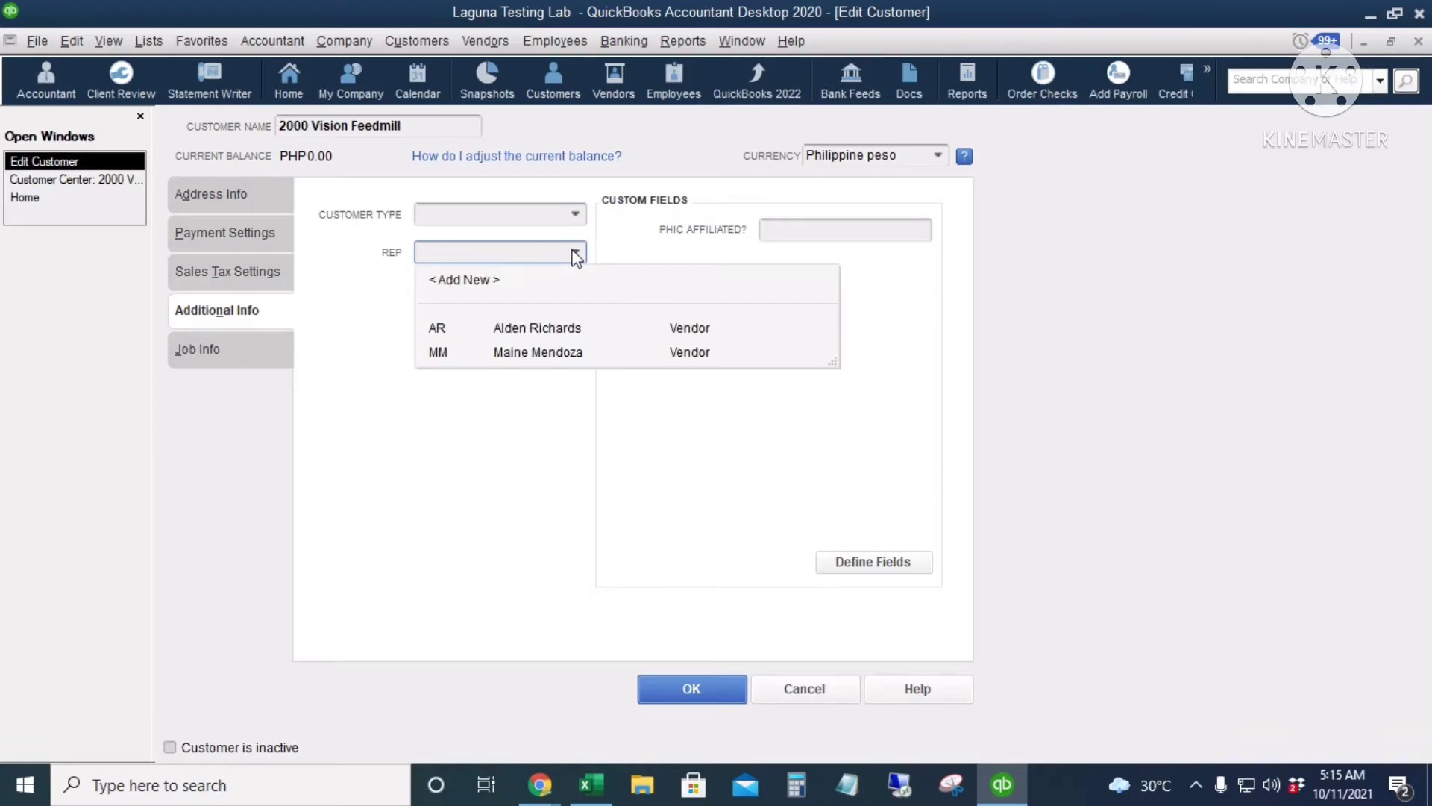
left_click(565, 330)
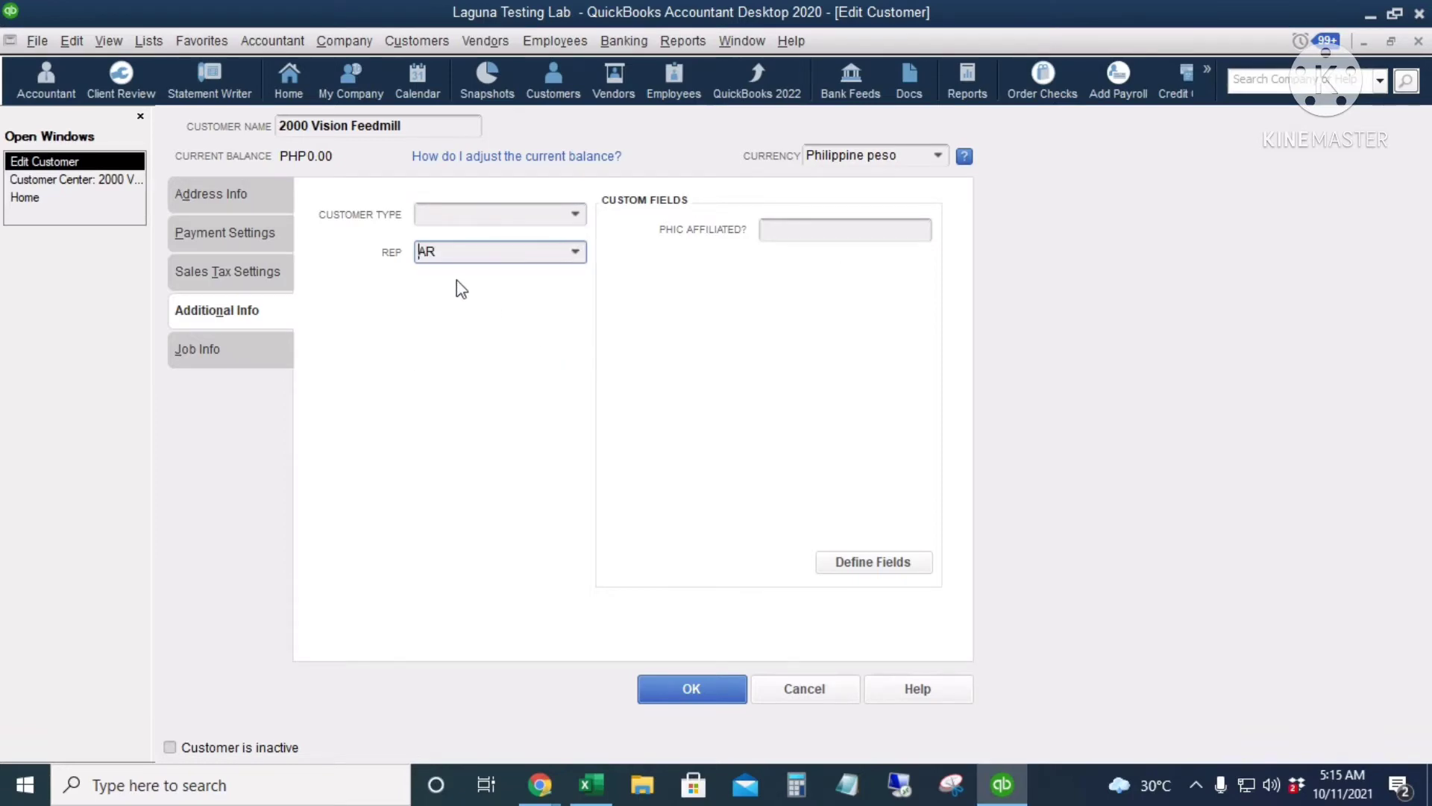
left_click(697, 693)
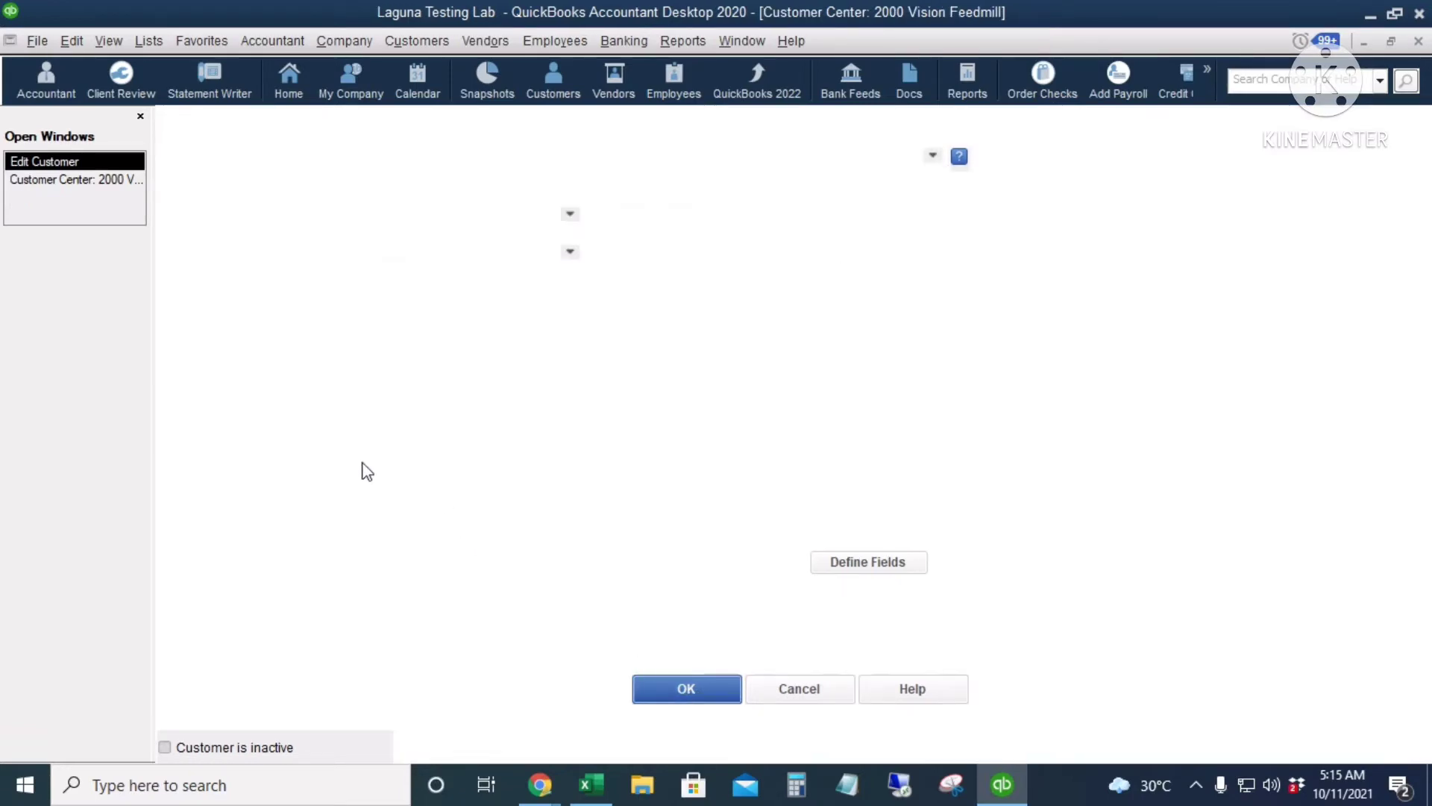
Step: Assign rep MM to 258 Global Ventures, save it, and return Home
left_click(239, 491)
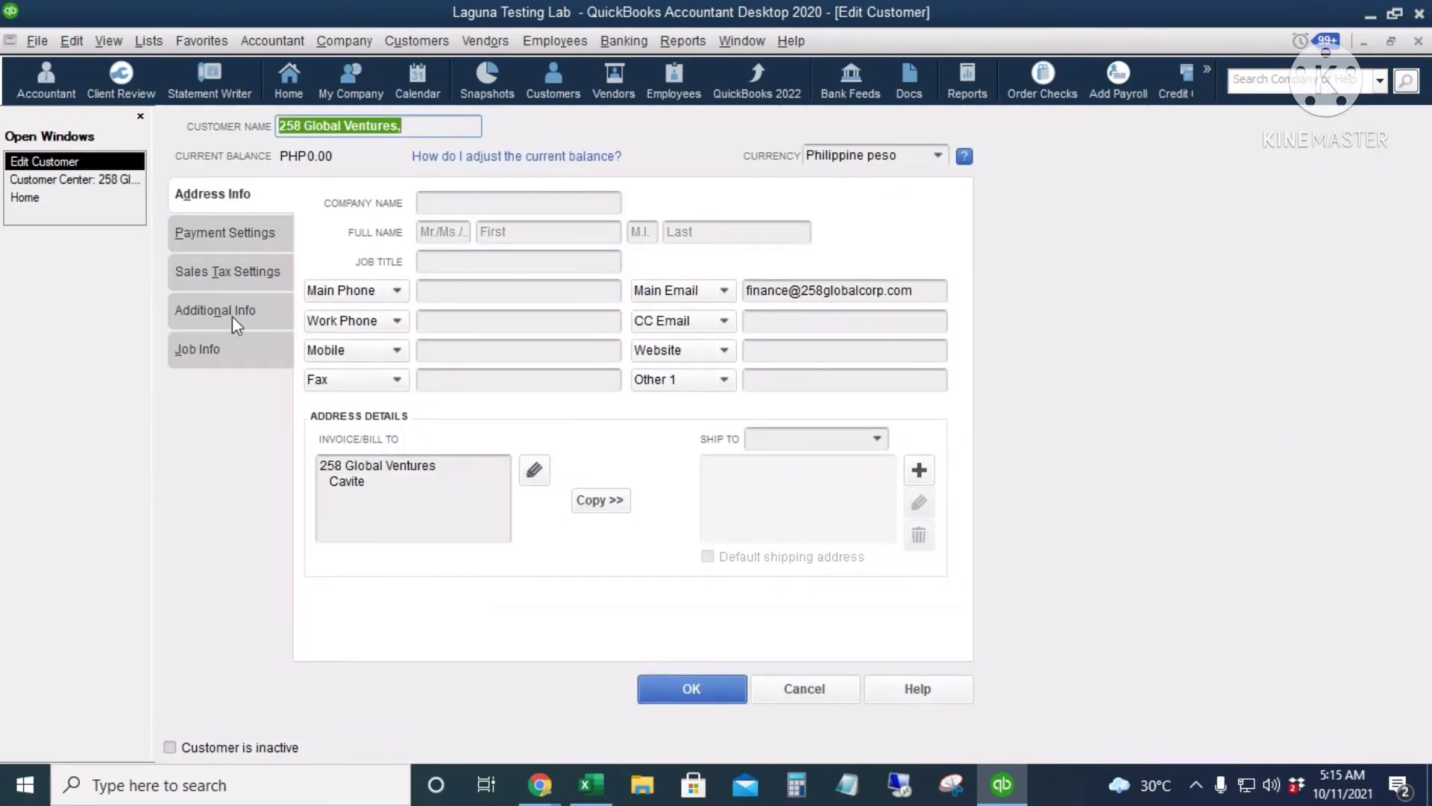
left_click(232, 316)
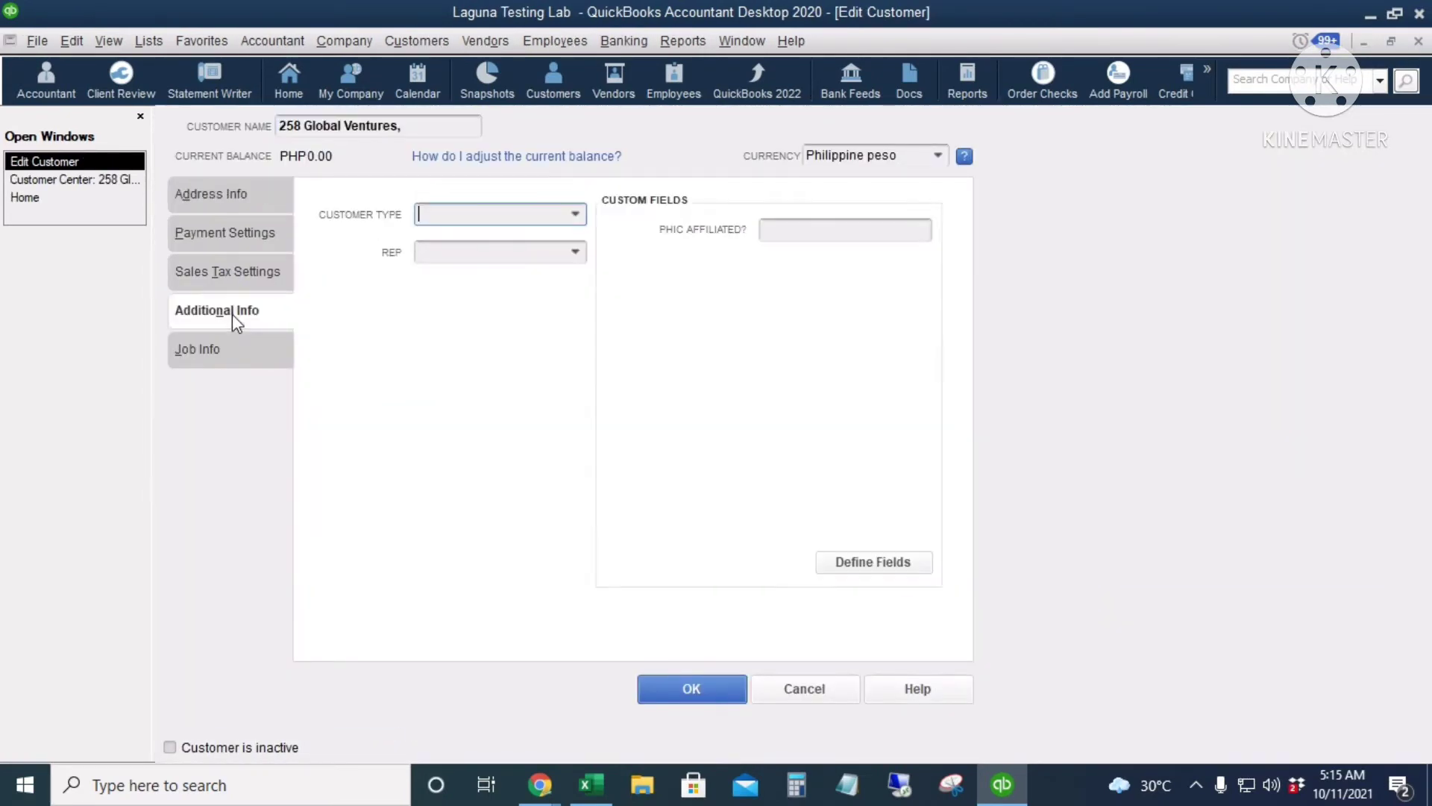
left_click(575, 252)
left_click(561, 368)
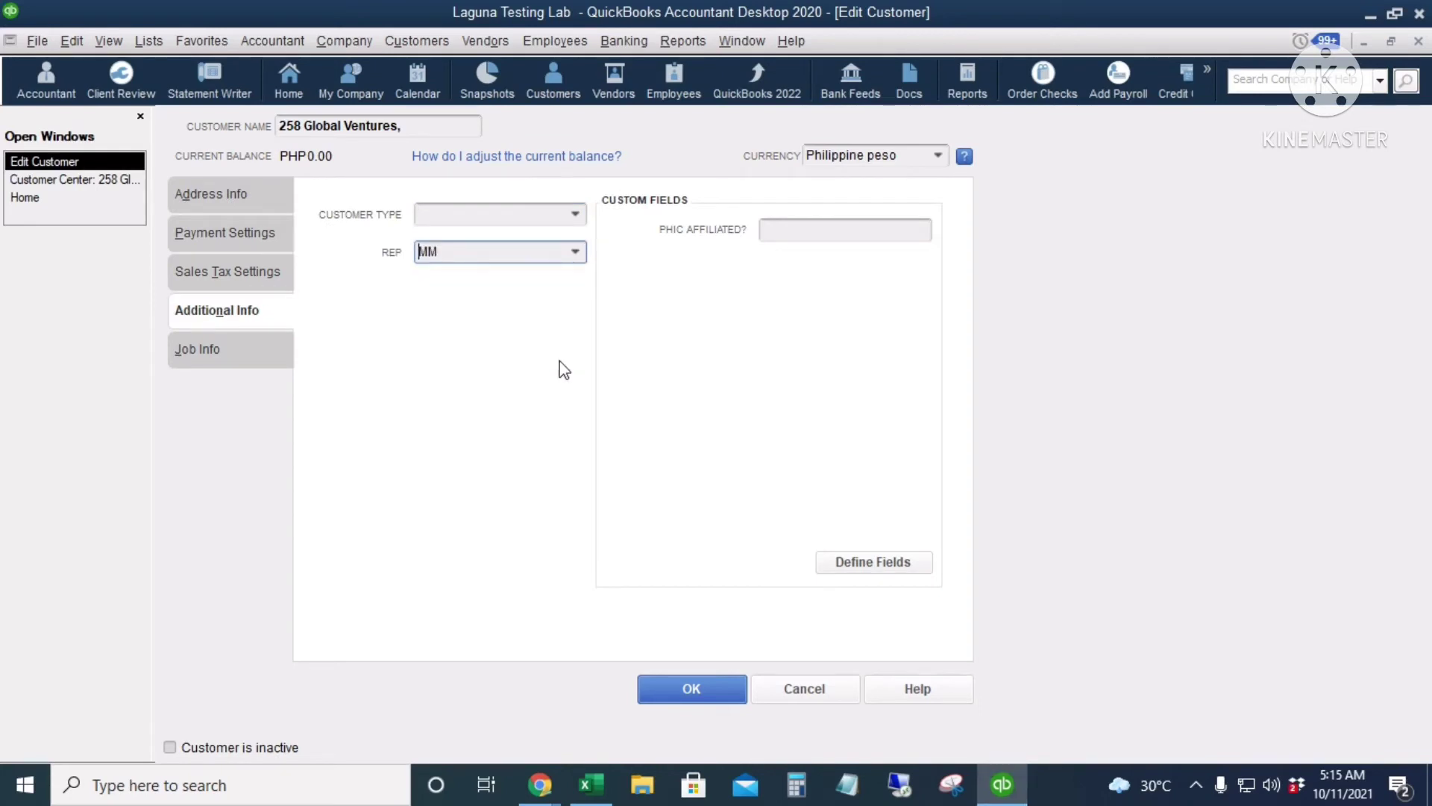
key("shift+Tab")
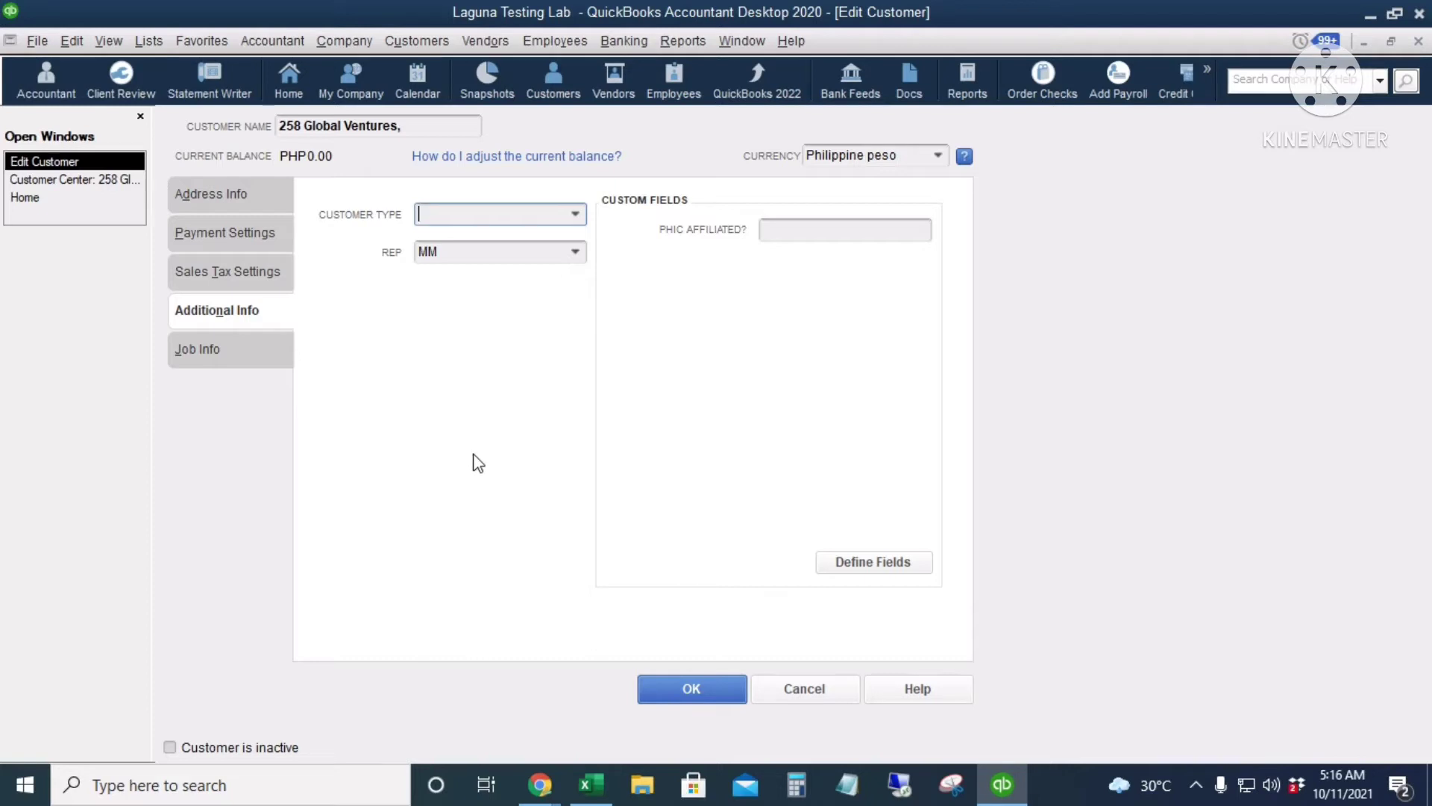
left_click(684, 692)
left_click(25, 179)
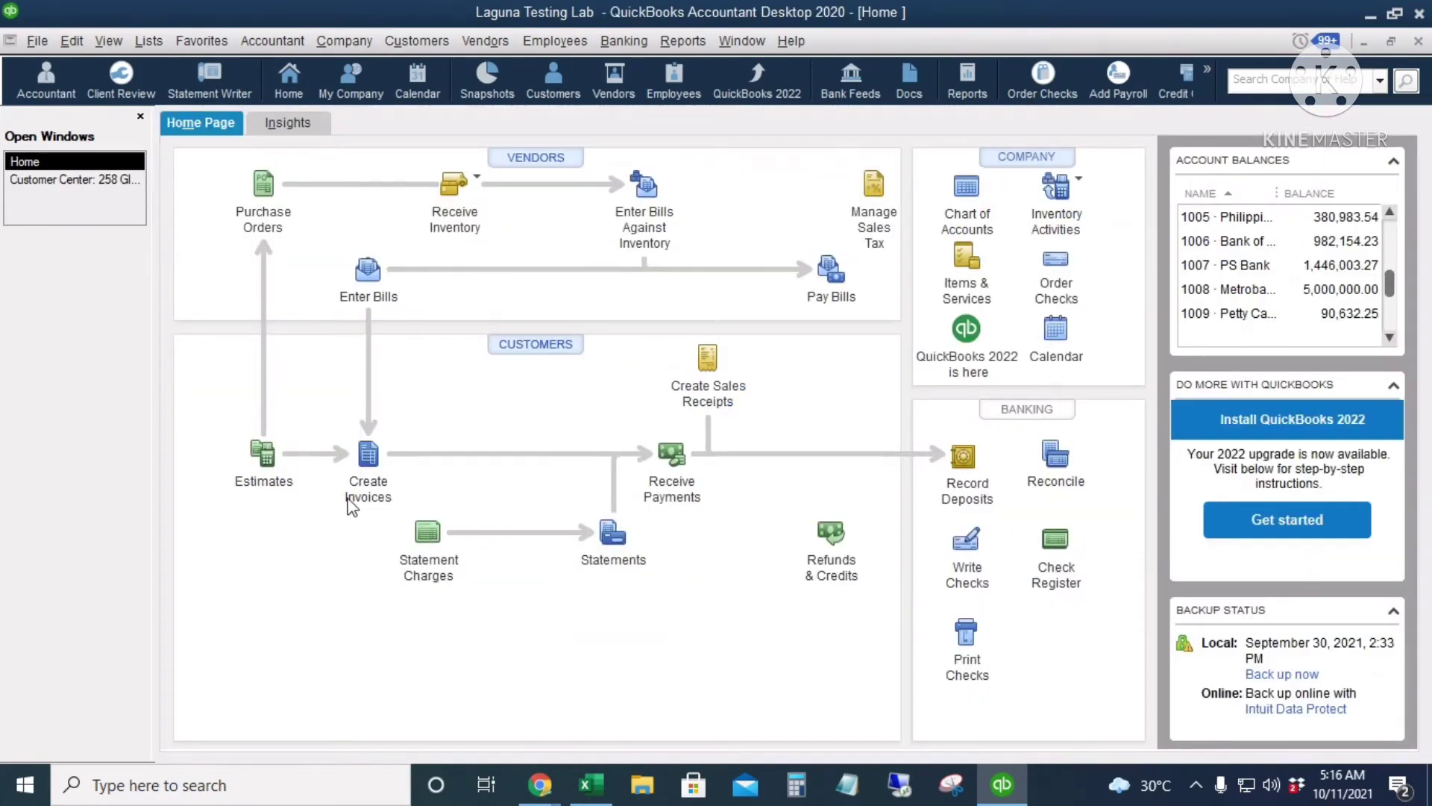
Step: Start a new invoice billed to 2000 Vision Feedmill, keeping rep AR
left_click(368, 454)
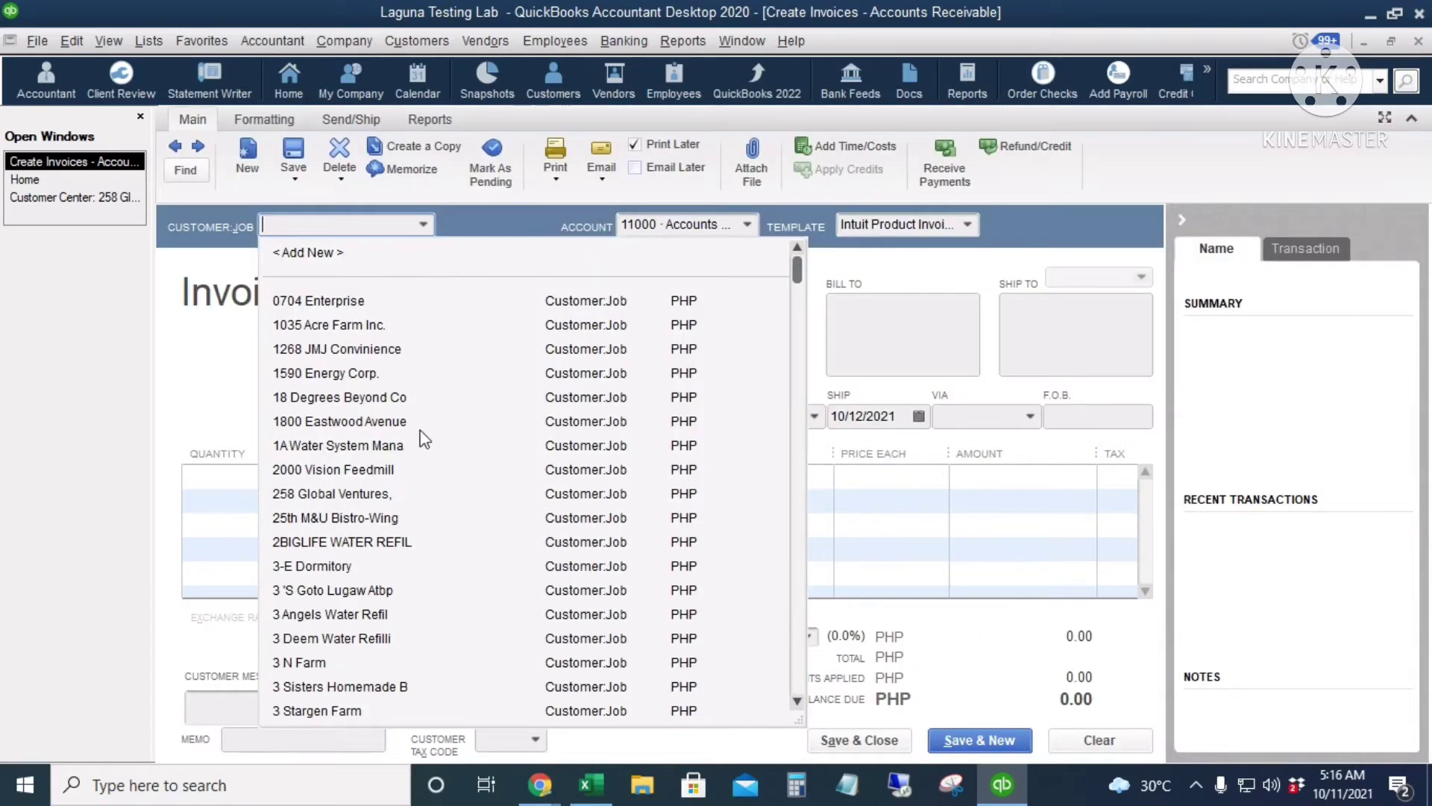
left_click(357, 470)
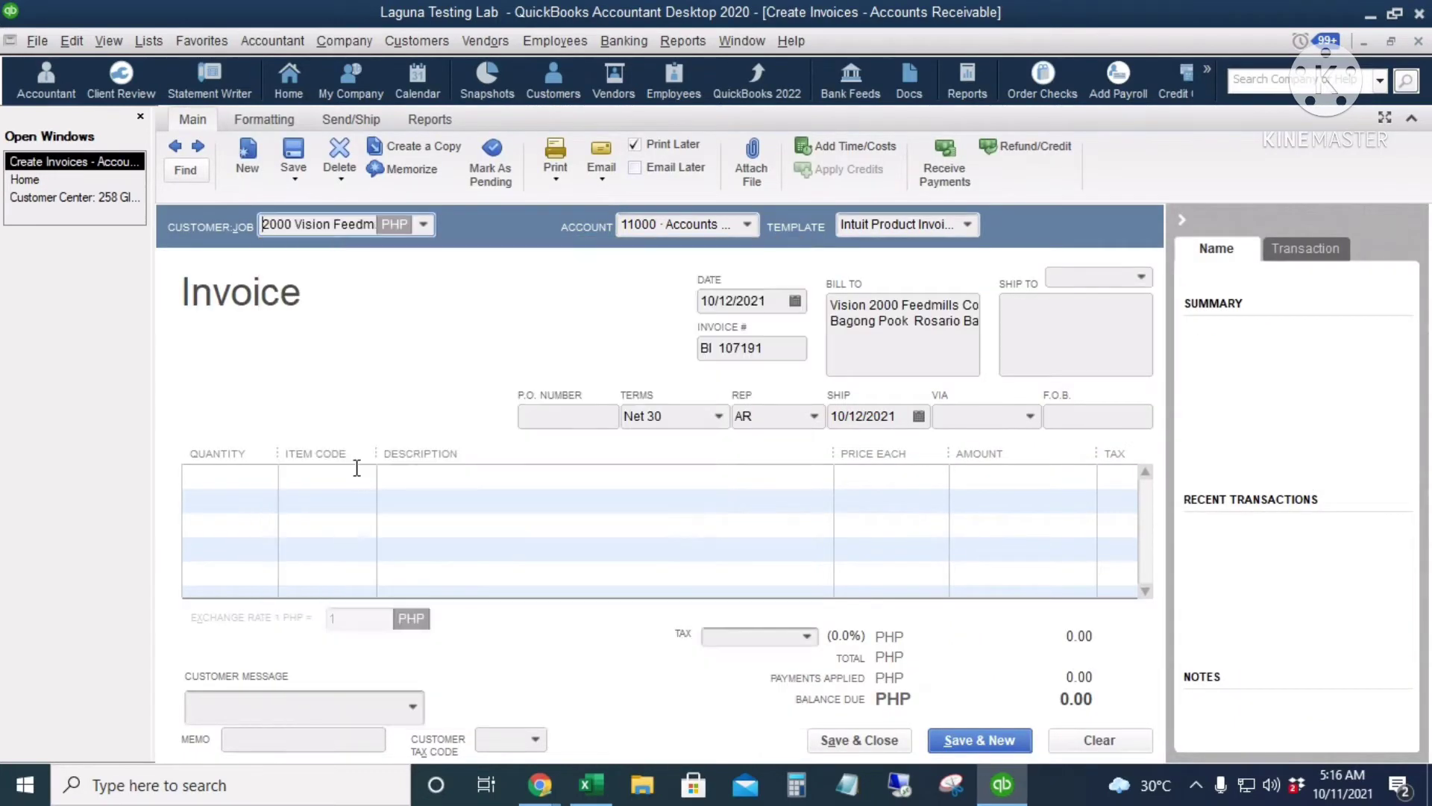
left_click(768, 418)
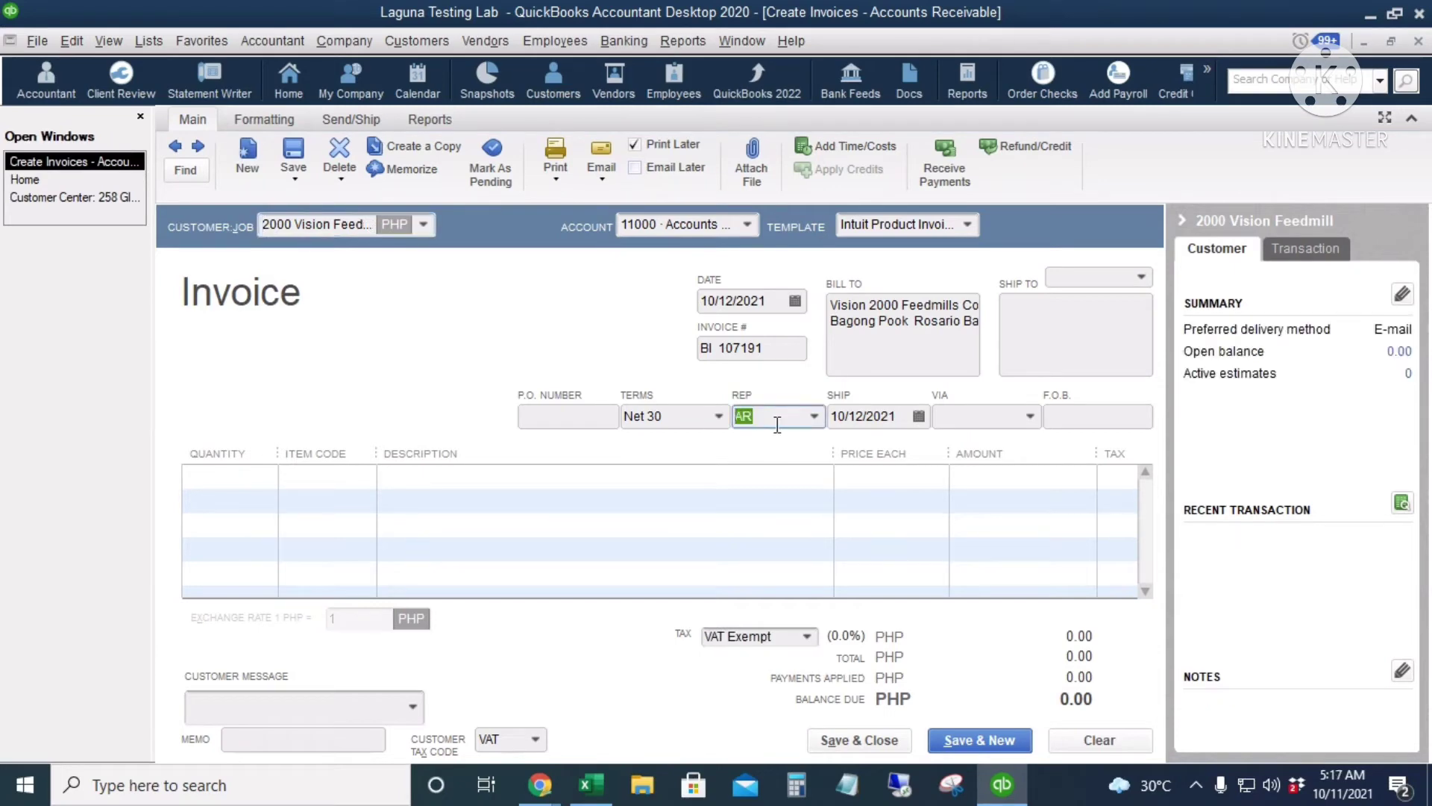
left_click(713, 302)
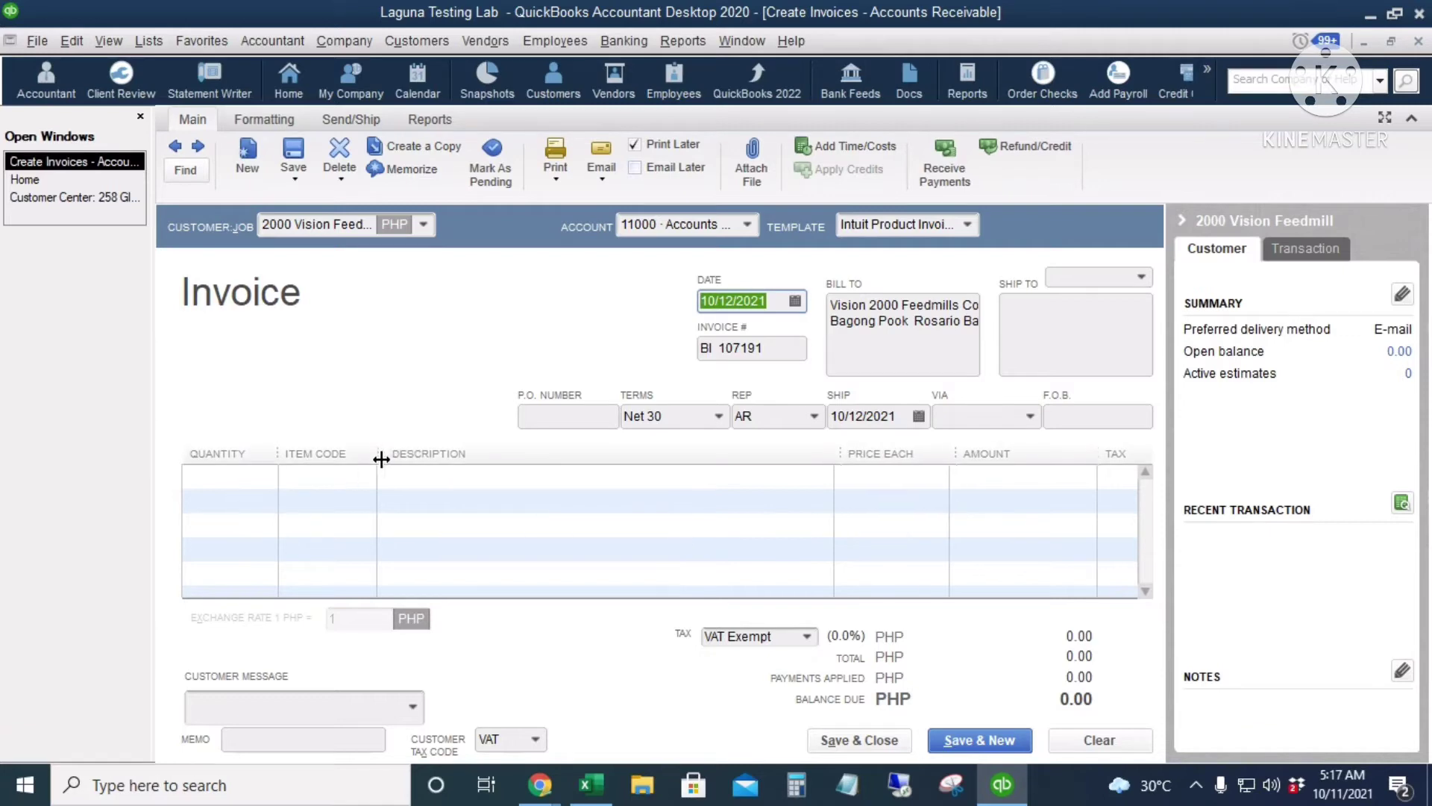
left_click_drag(377, 458, 389, 458)
Step: Enter 100 of item 10025-77-1-C at 1,100 each and save the invoice
left_click(222, 477)
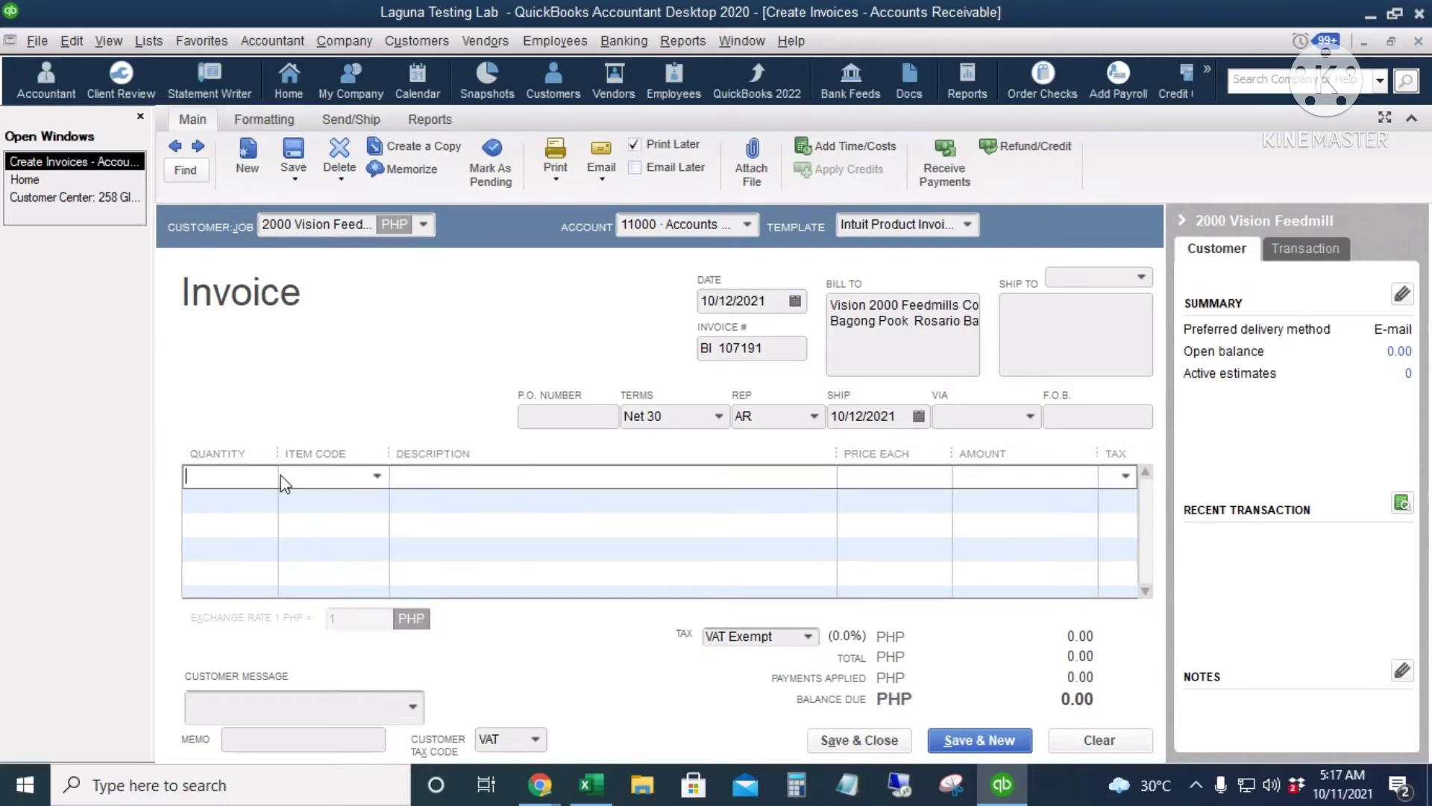
type("100")
key("Tab")
left_click(376, 476)
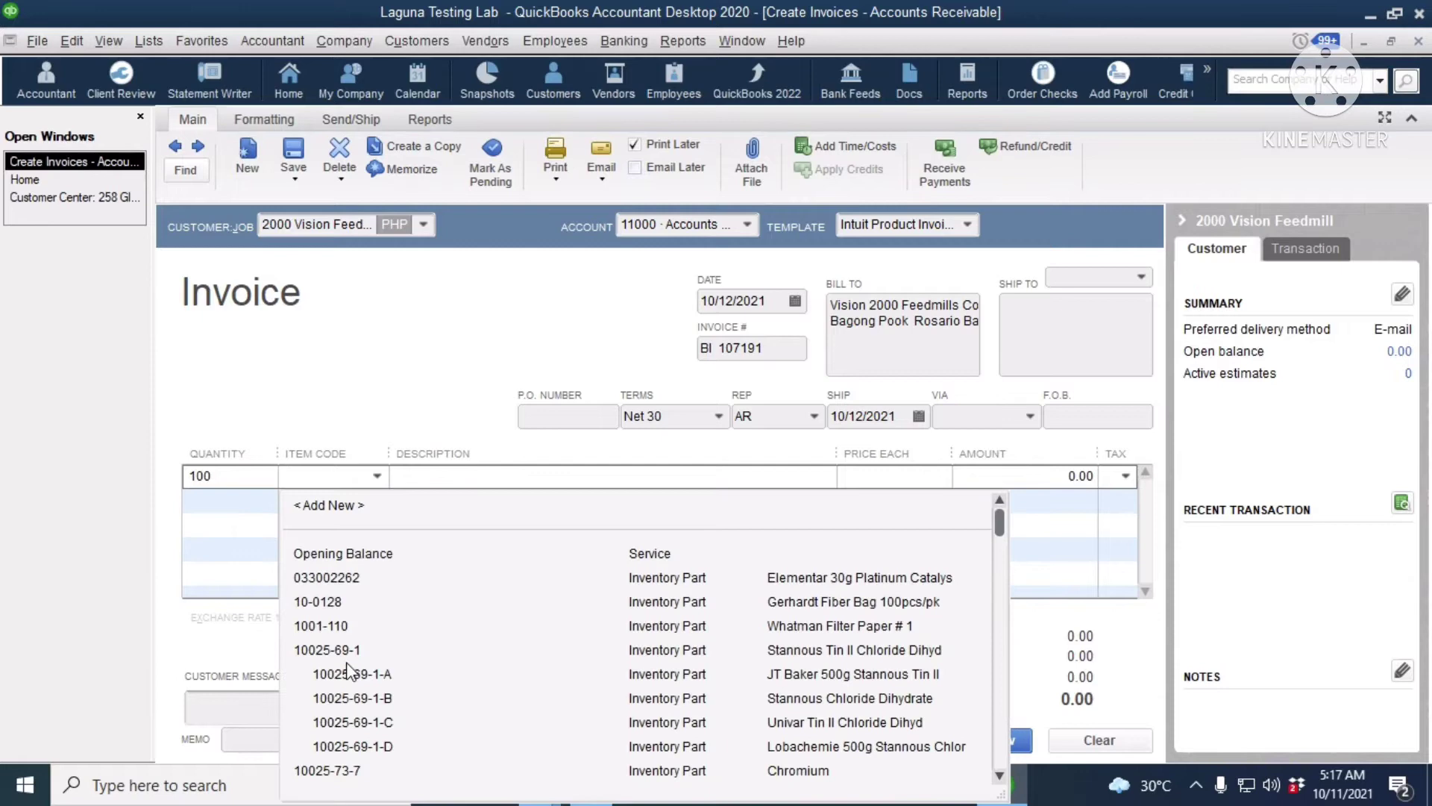
scroll(351, 672, "down", 4)
left_click(346, 675)
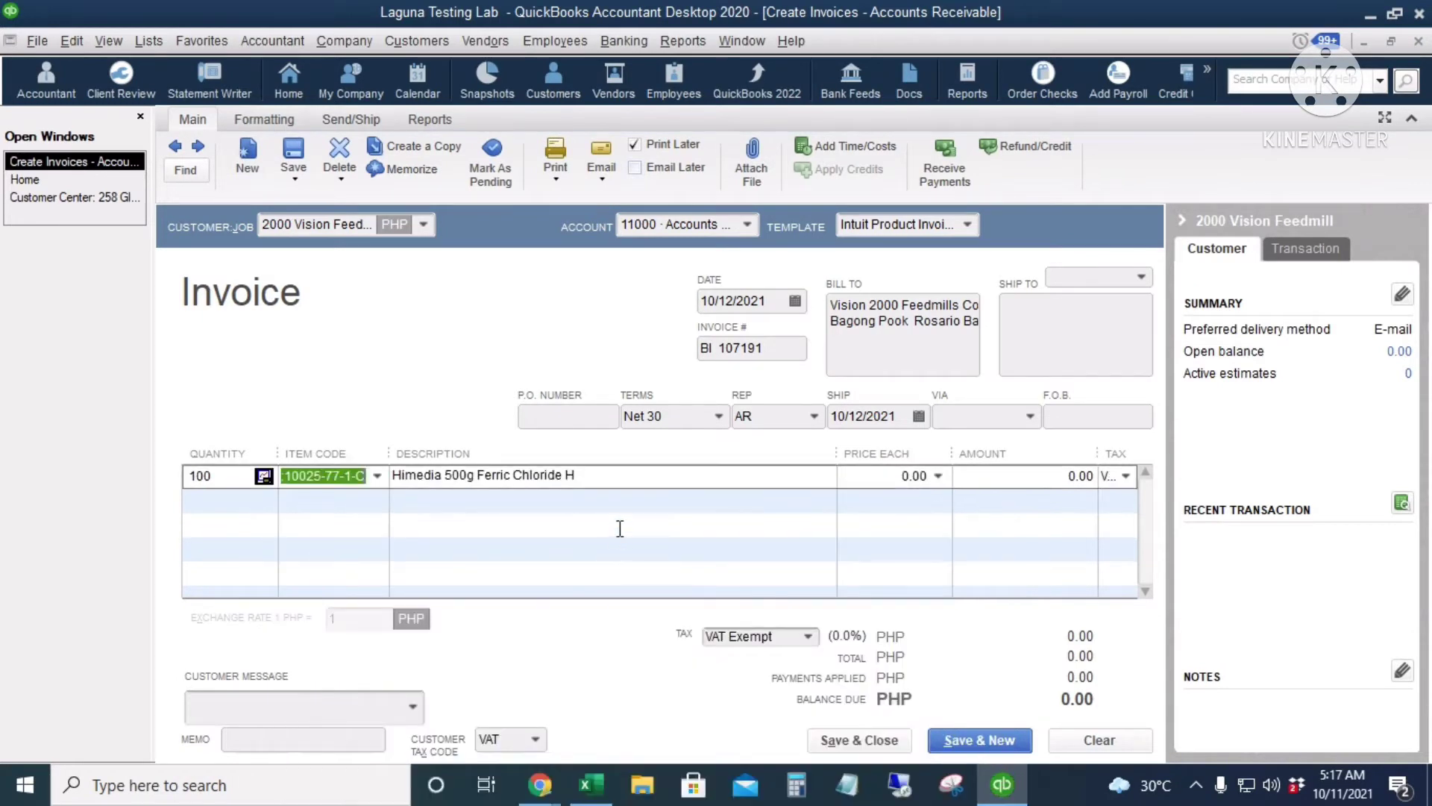
left_click(918, 477)
type("11")
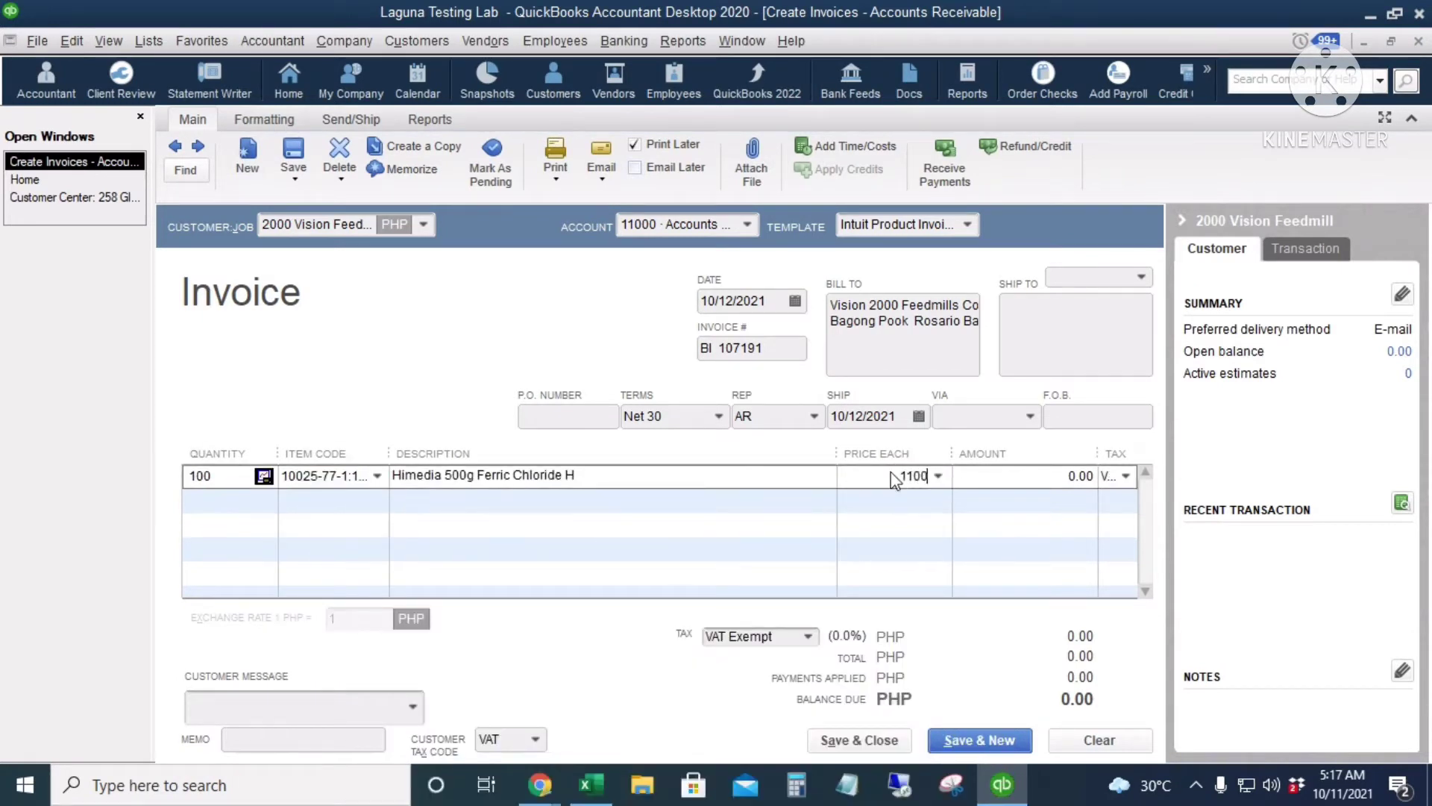
key("Tab")
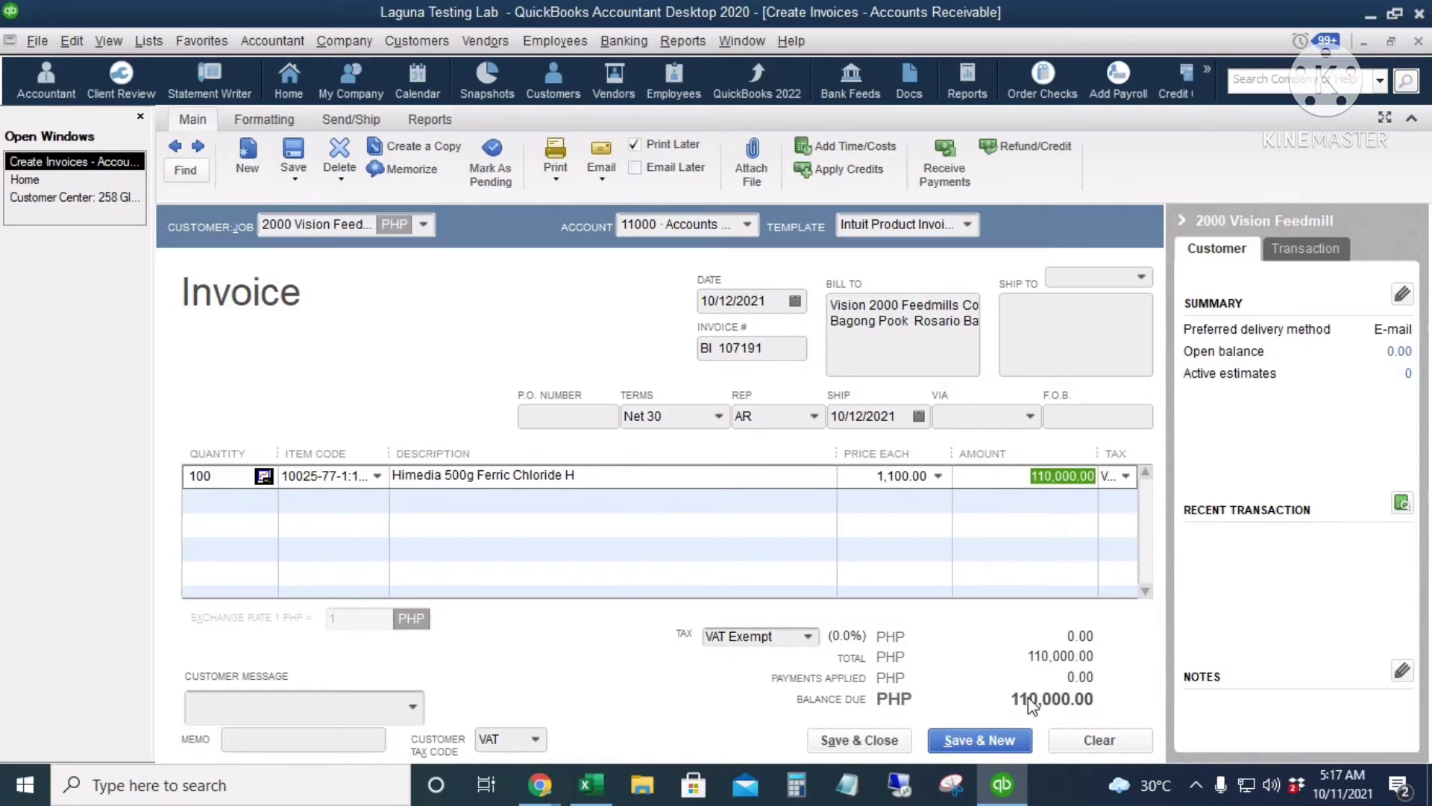
left_click(968, 746)
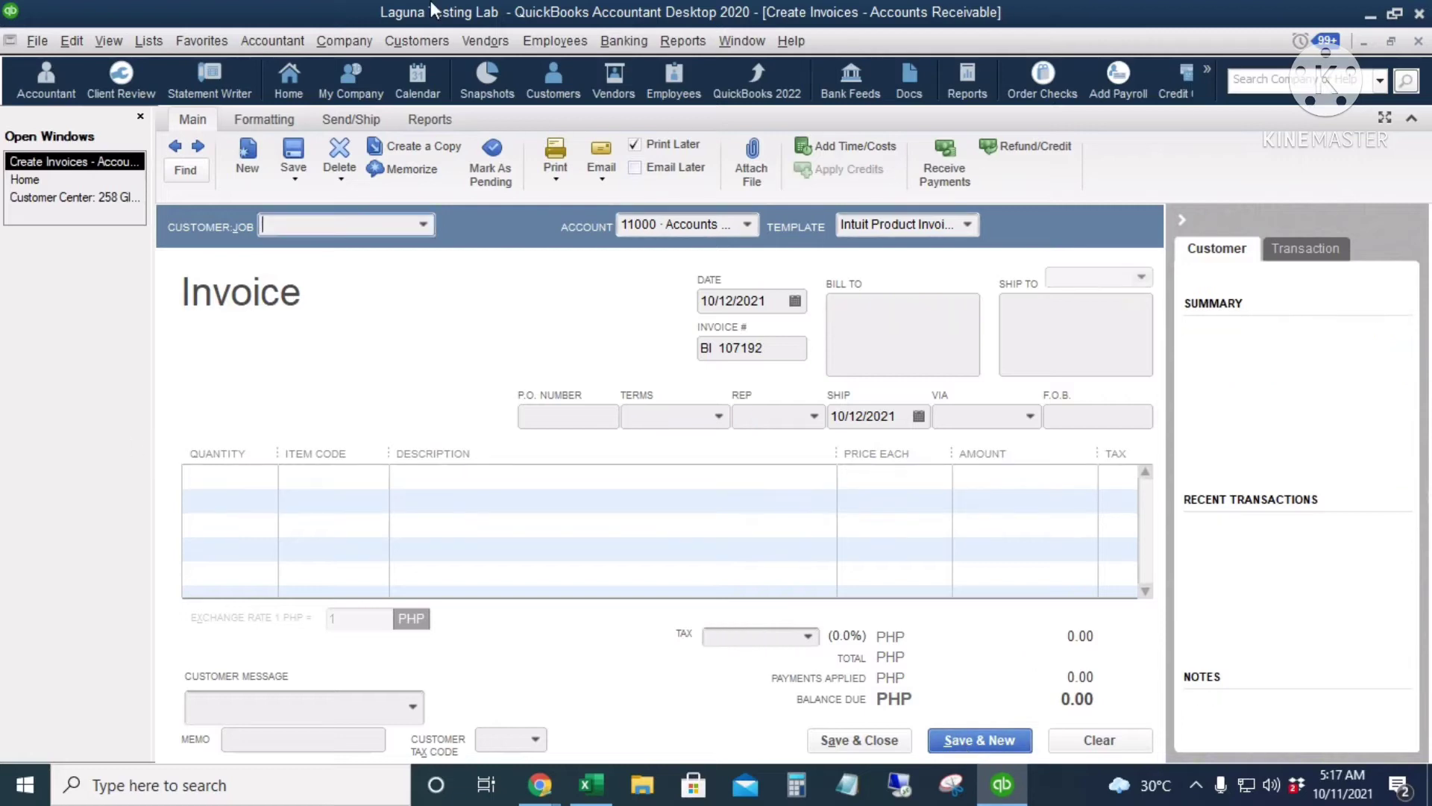
Step: Bill the new invoice to 258 Global Ventures, keeping rep MM
left_click(423, 224)
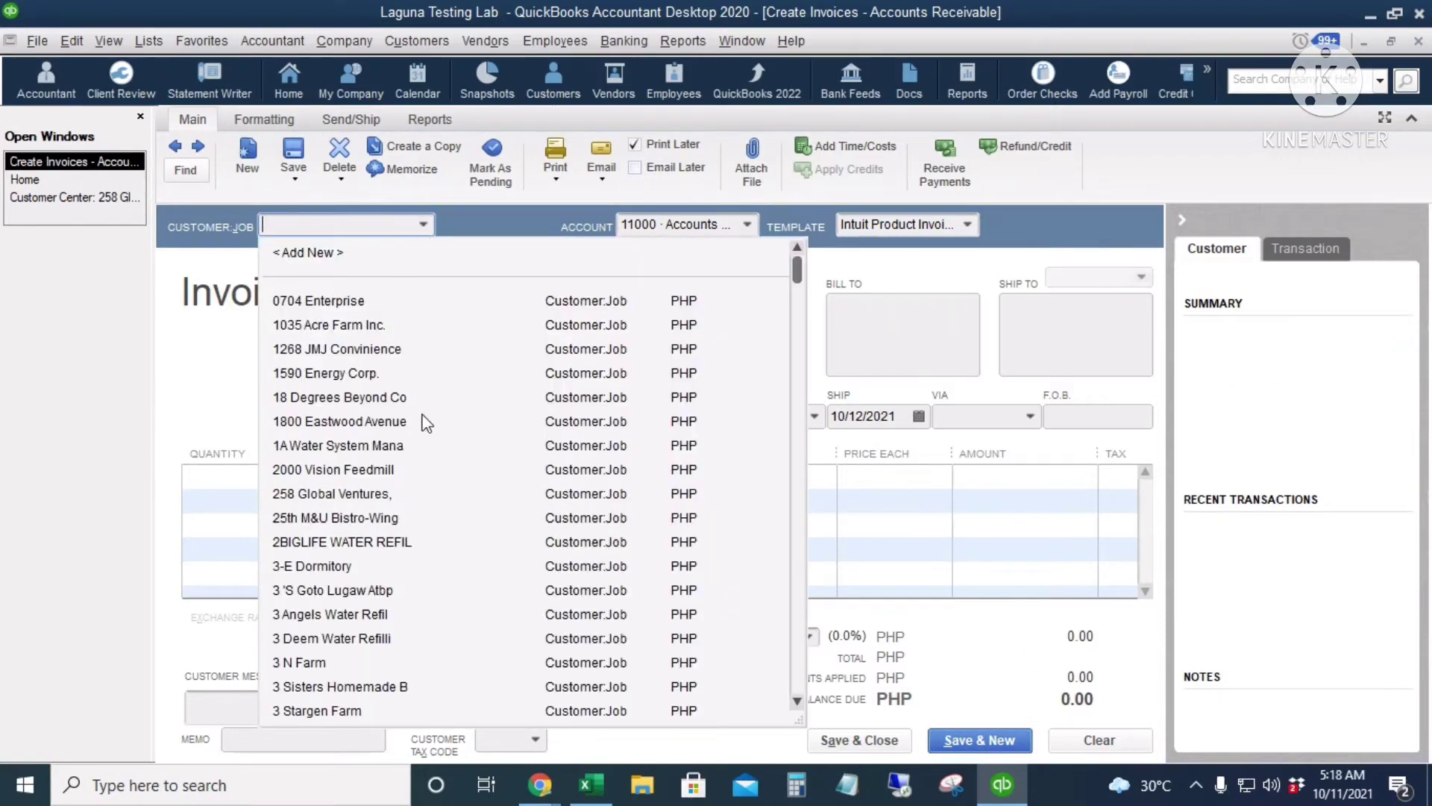
left_click(378, 494)
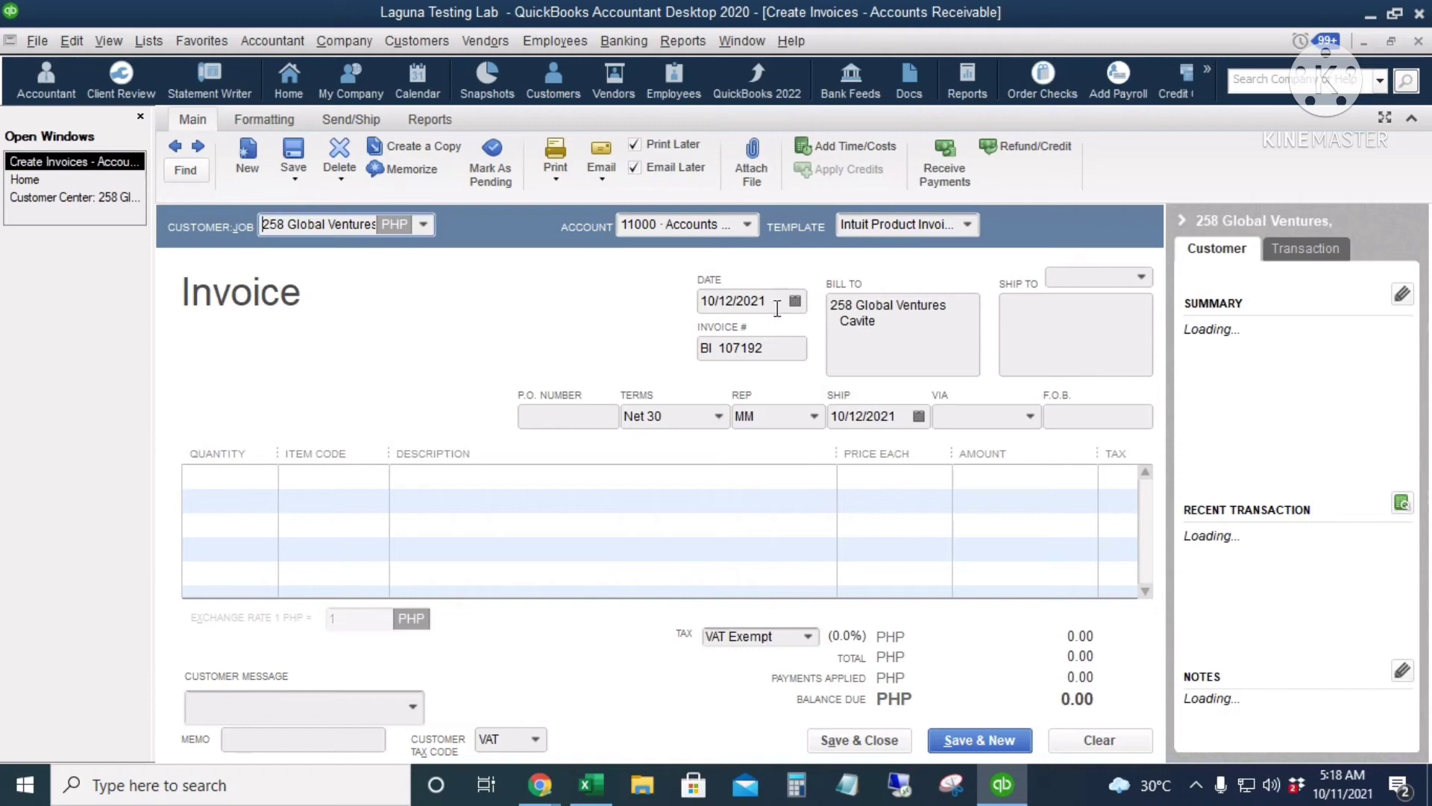
left_click(734, 422)
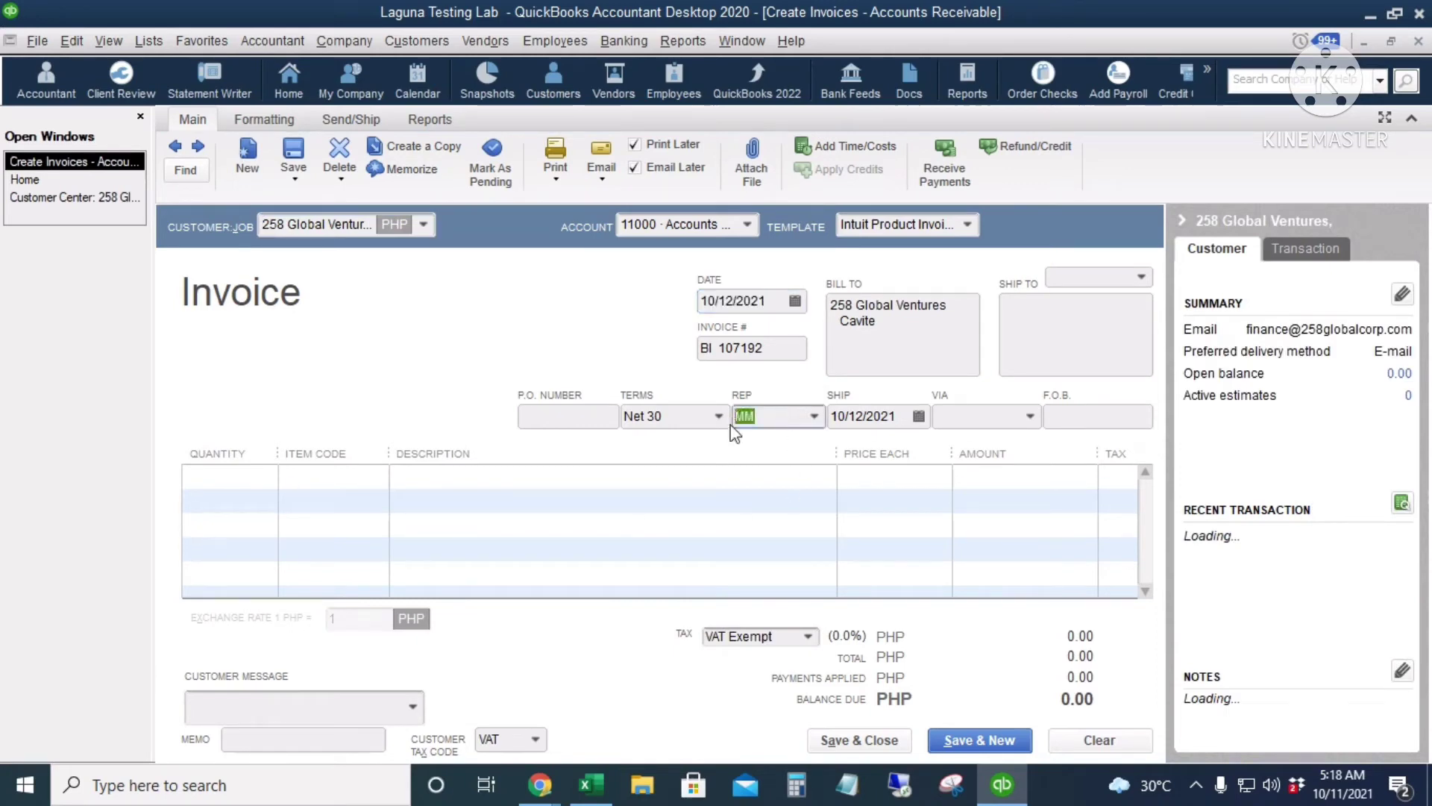
left_click(781, 419)
Step: Enter 200 JT Baker Mn II Sulphate at 900 each and save the invoice
left_click(218, 479)
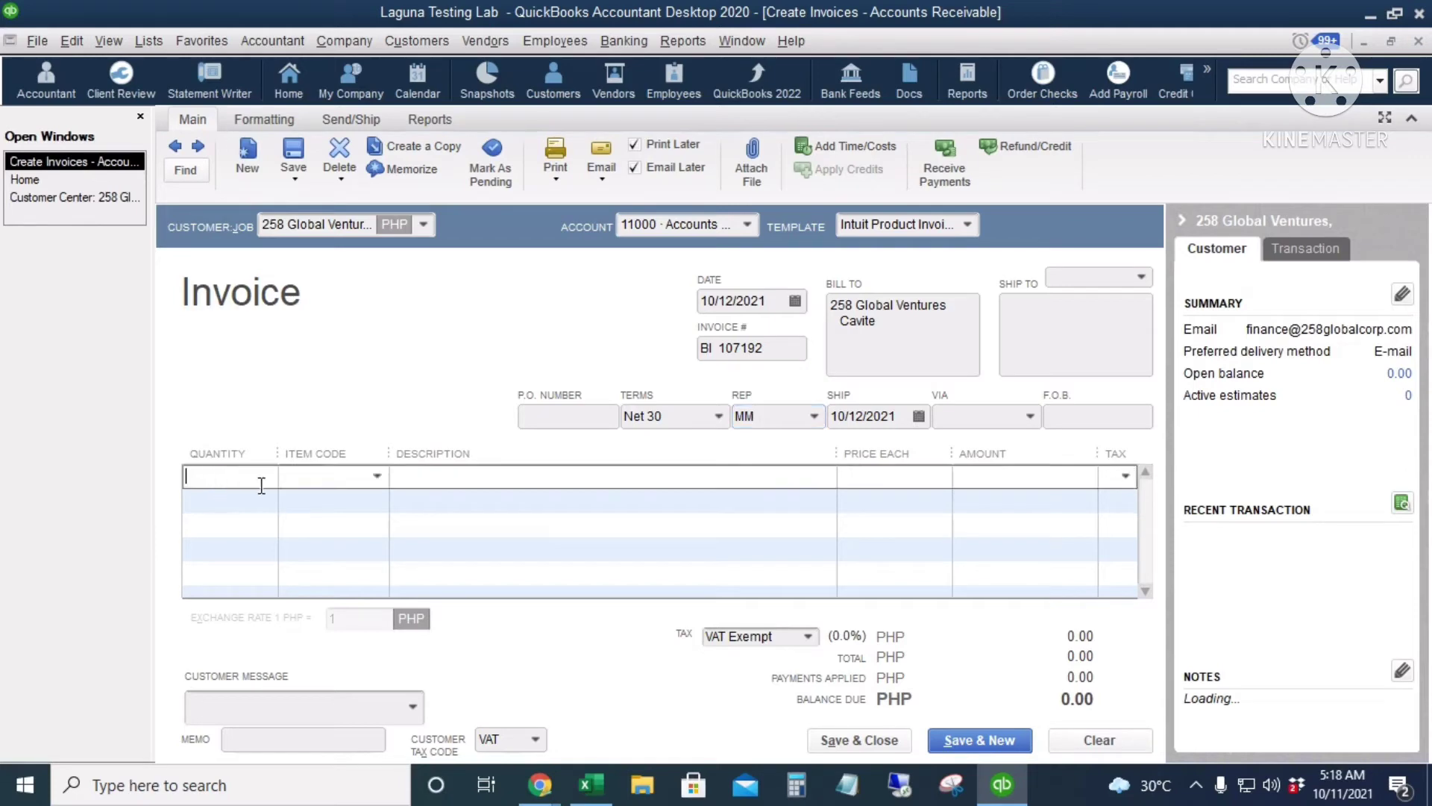
type("200")
key("Tab")
left_click(377, 475)
scroll(380, 537, "down", 5)
left_click(377, 608)
key("Tab")
key("Tab")
type("90")
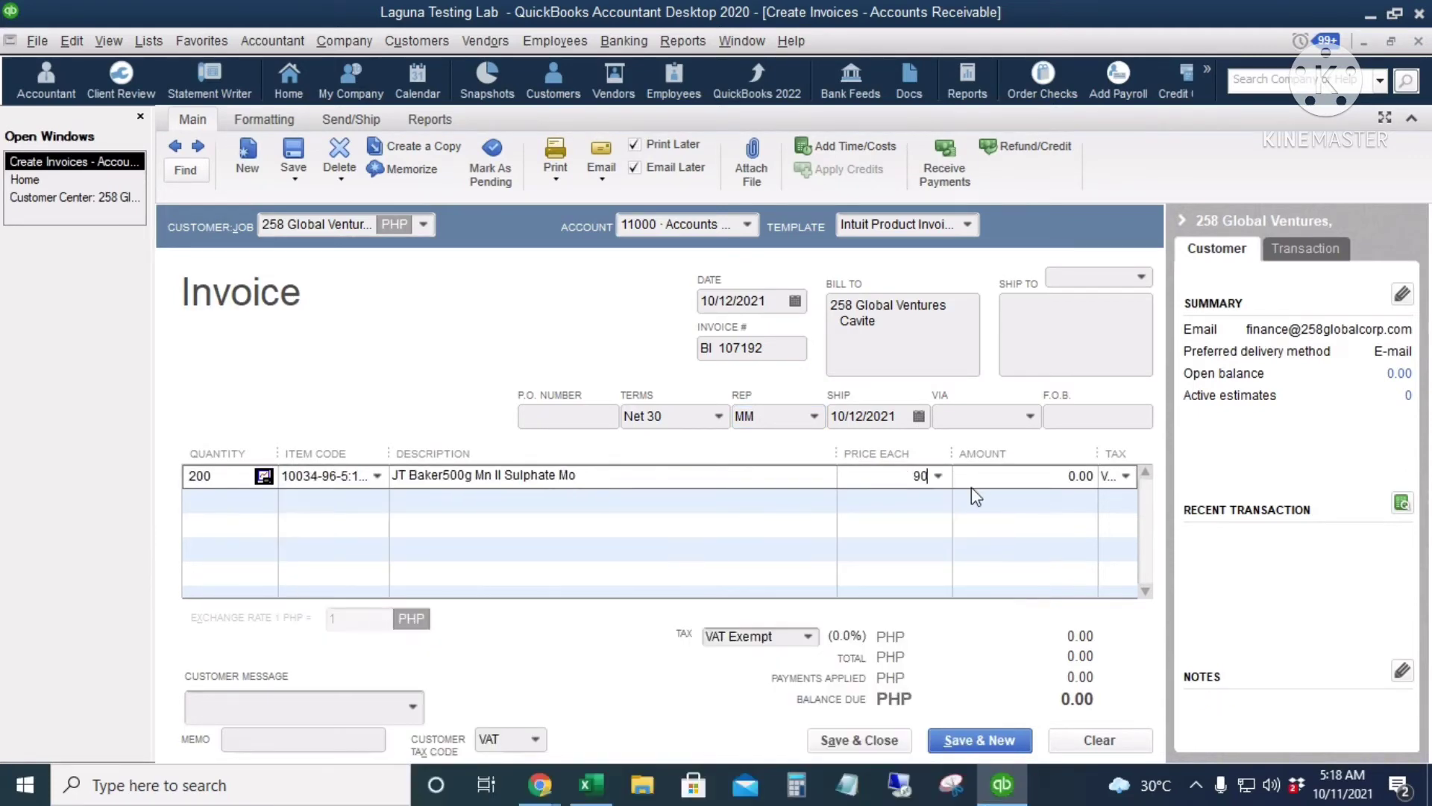
key("Tab")
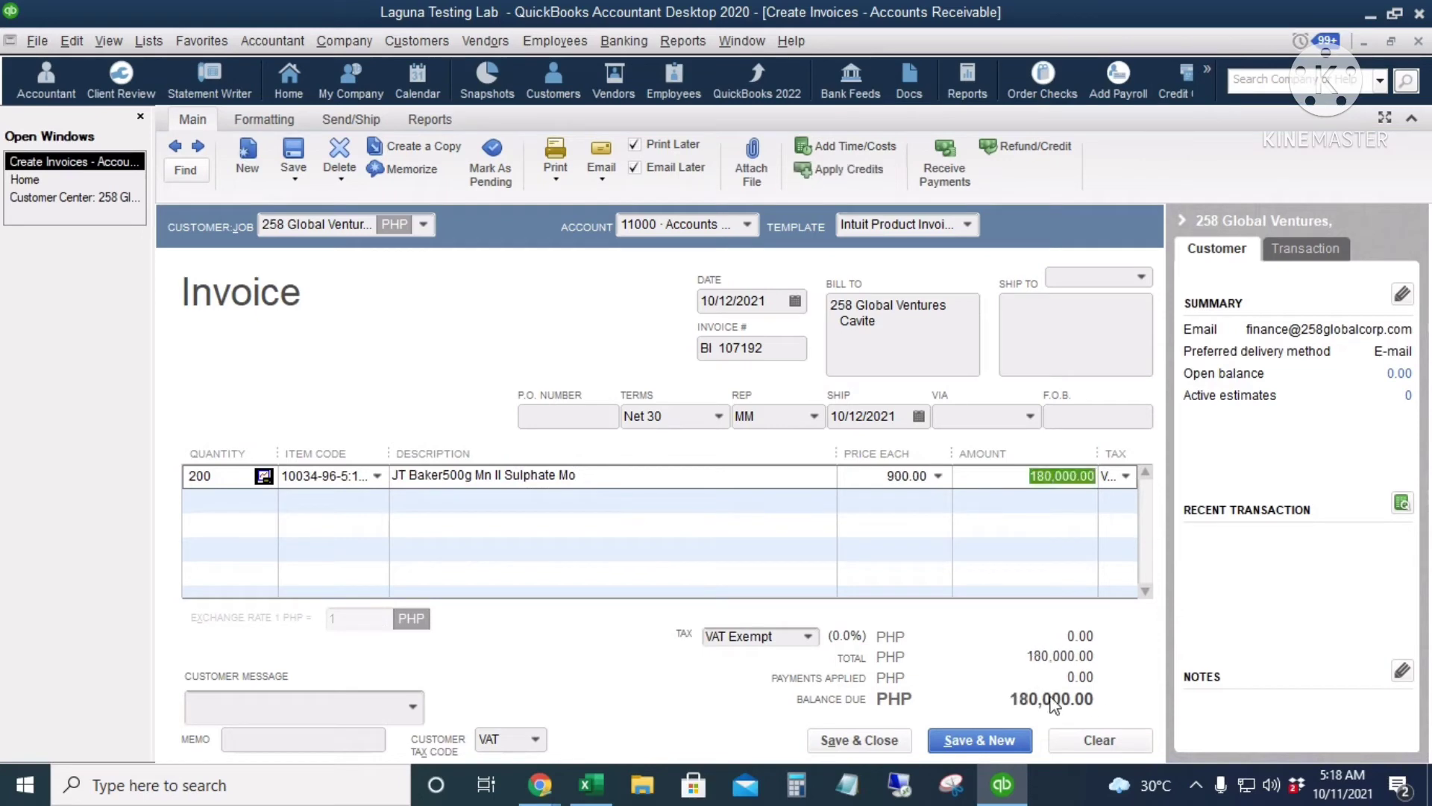
left_click(1002, 746)
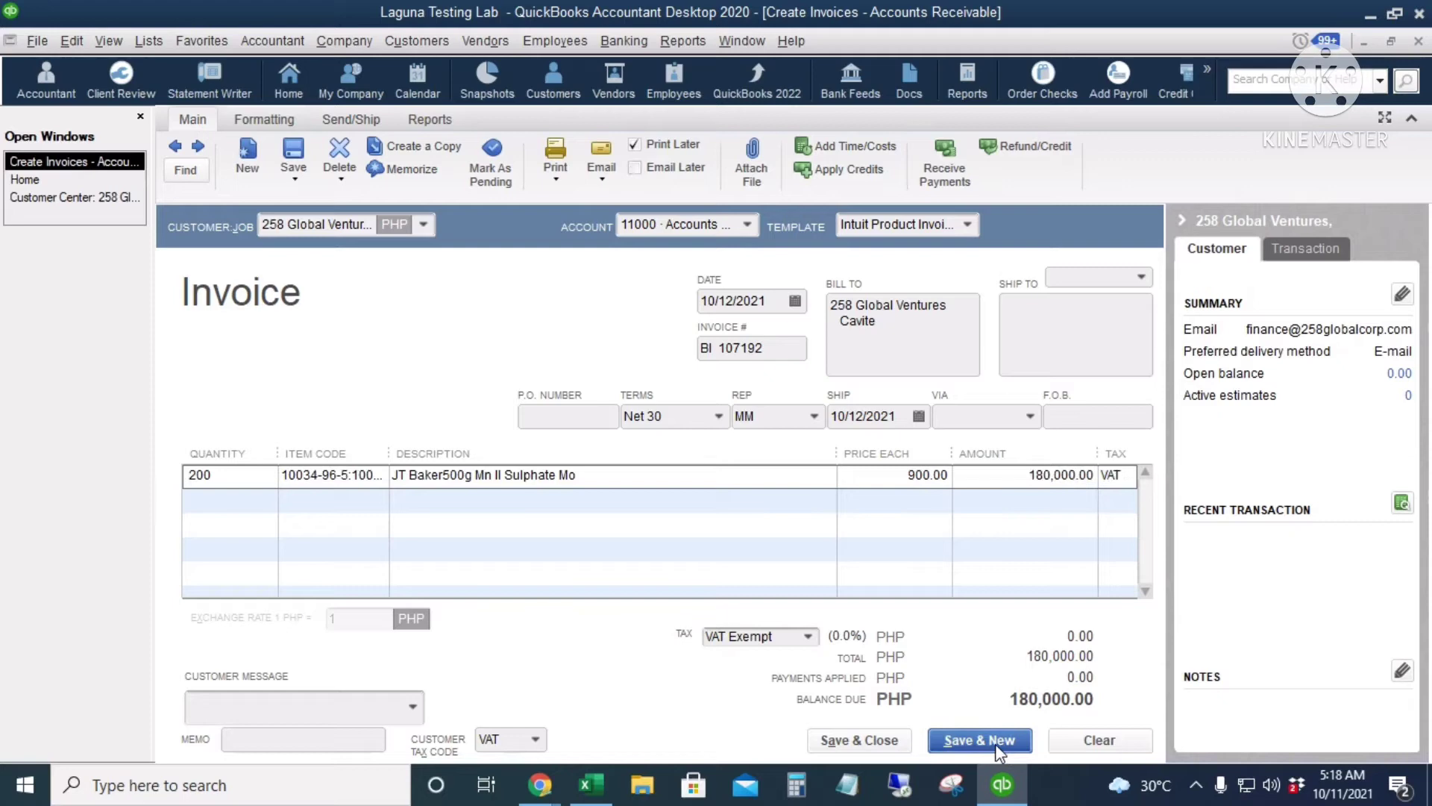
Step: Bill the invoice to 25th M&U Bistro-Wing and choose AR as its rep
left_click(423, 225)
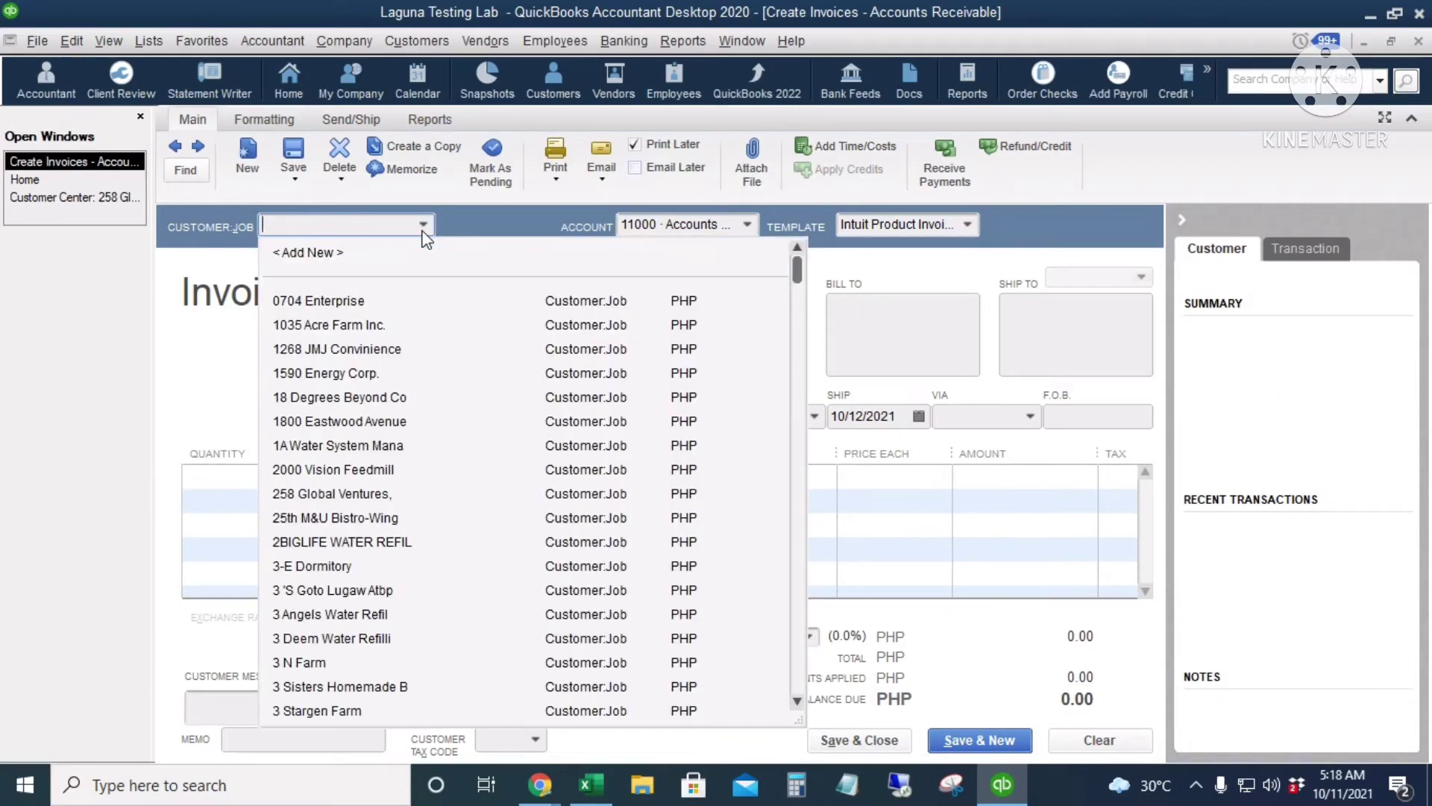
left_click(384, 516)
left_click(771, 416)
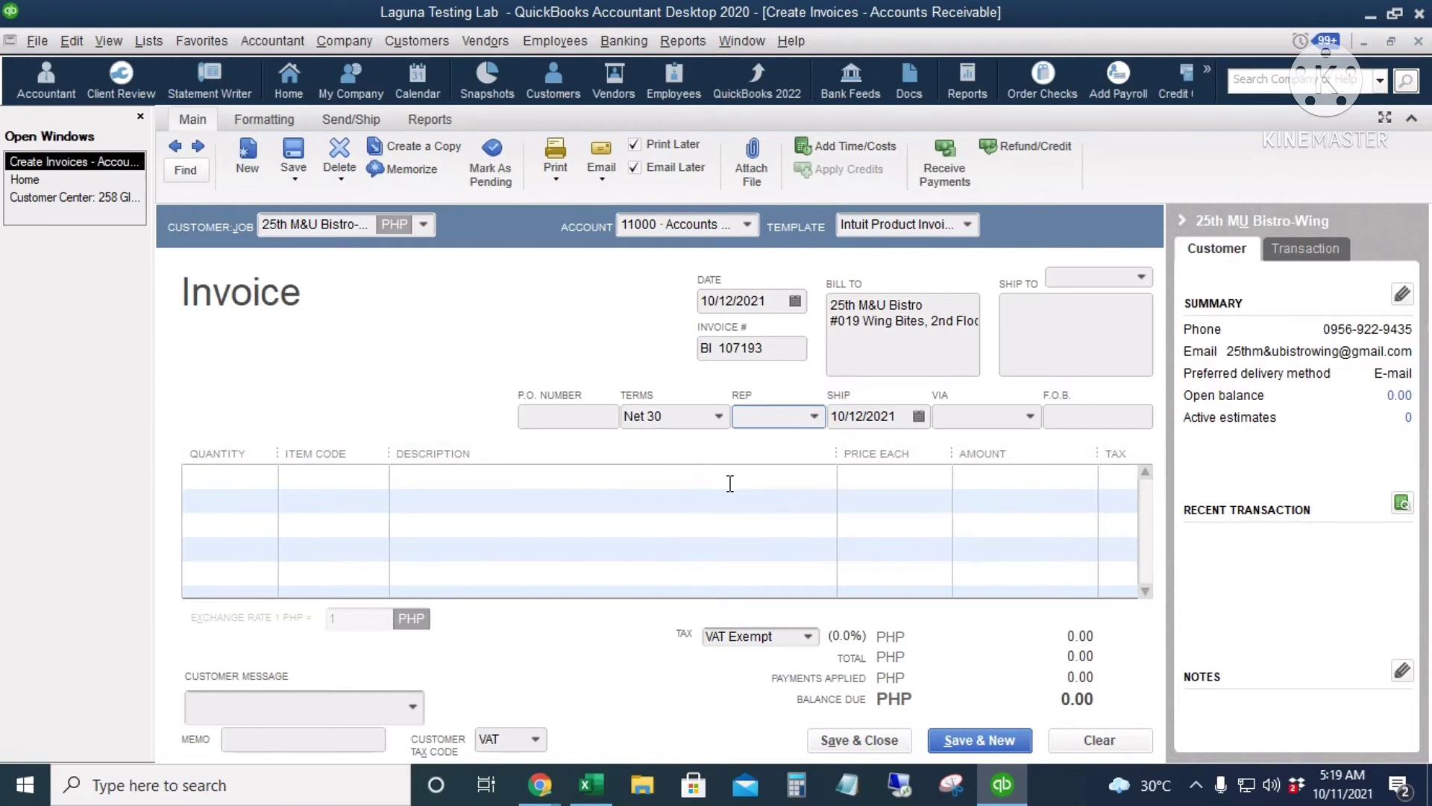
left_click(814, 416)
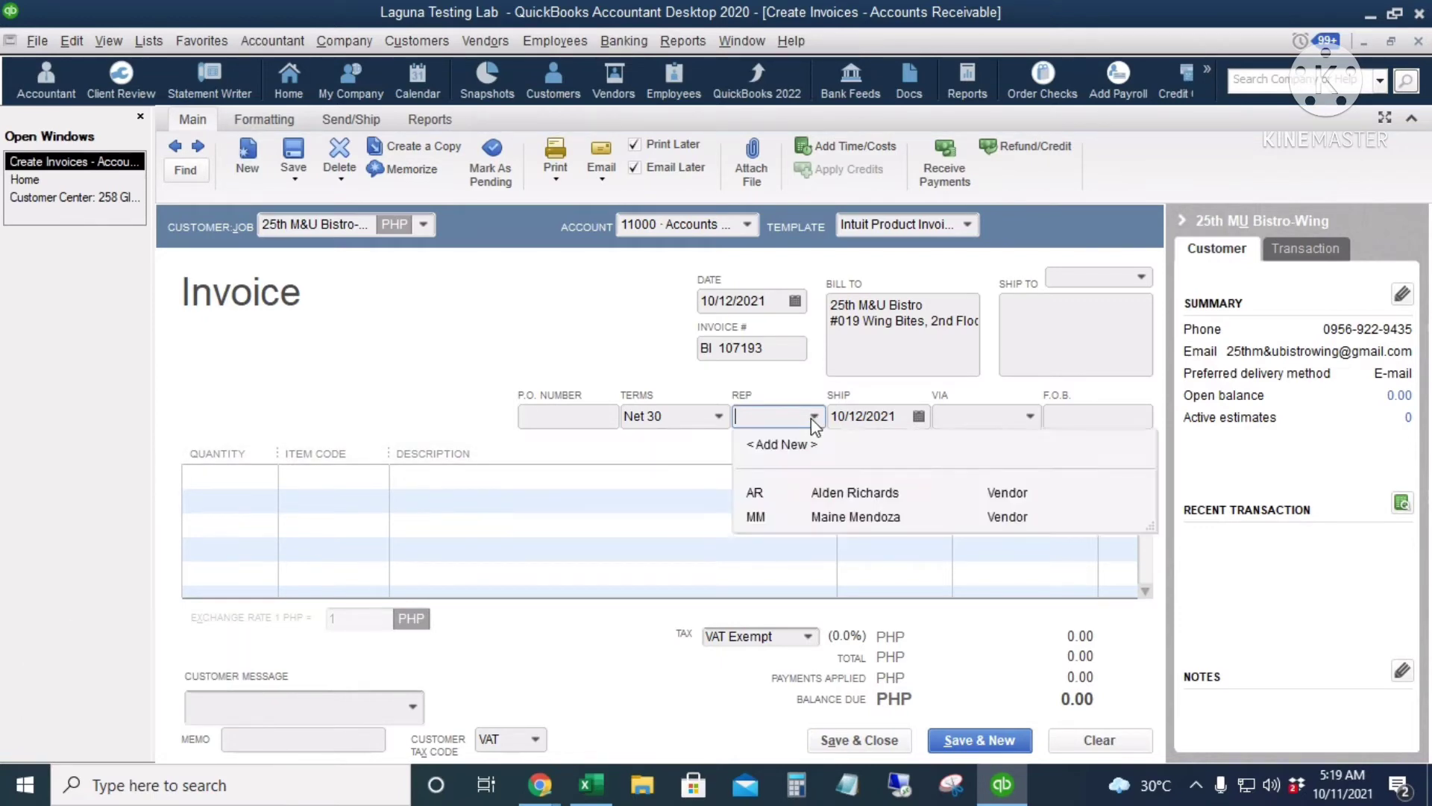
left_click(823, 492)
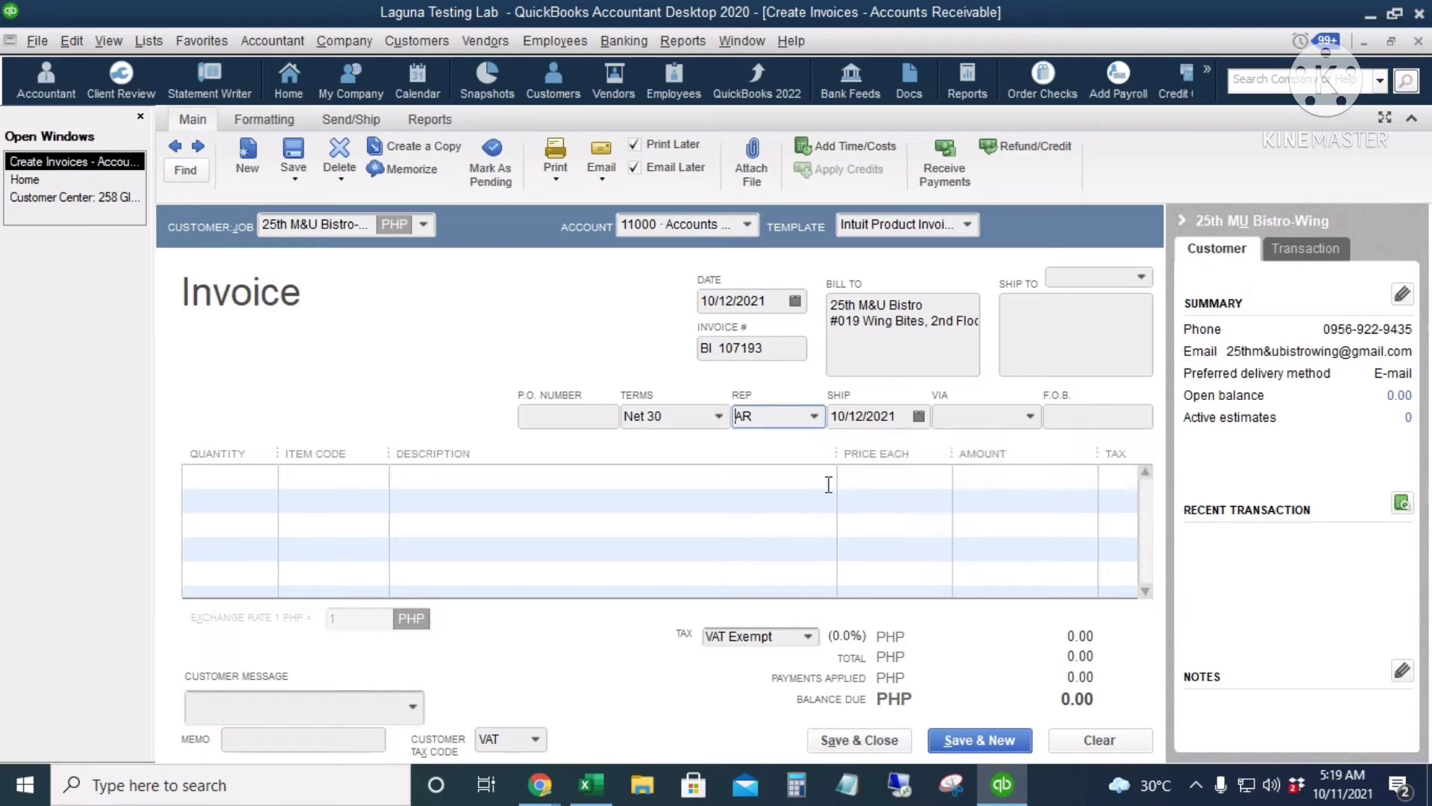
Step: Enter 500 of item 10028-24-7-A at 800, save, and make AR permanent
left_click(270, 489)
type("5")
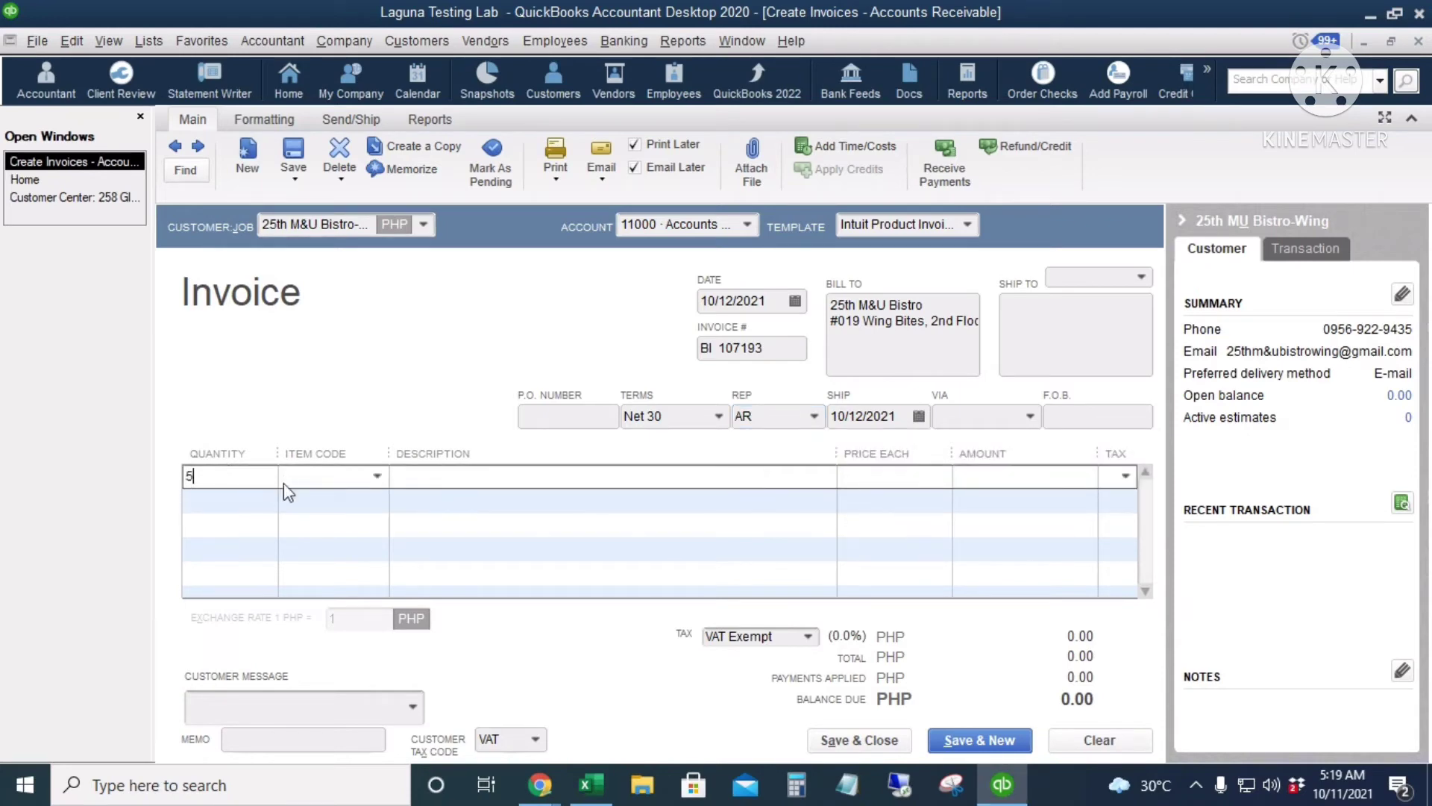
type("00")
key("Tab")
left_click(378, 476)
scroll(368, 694, "down", 3)
left_click(371, 746)
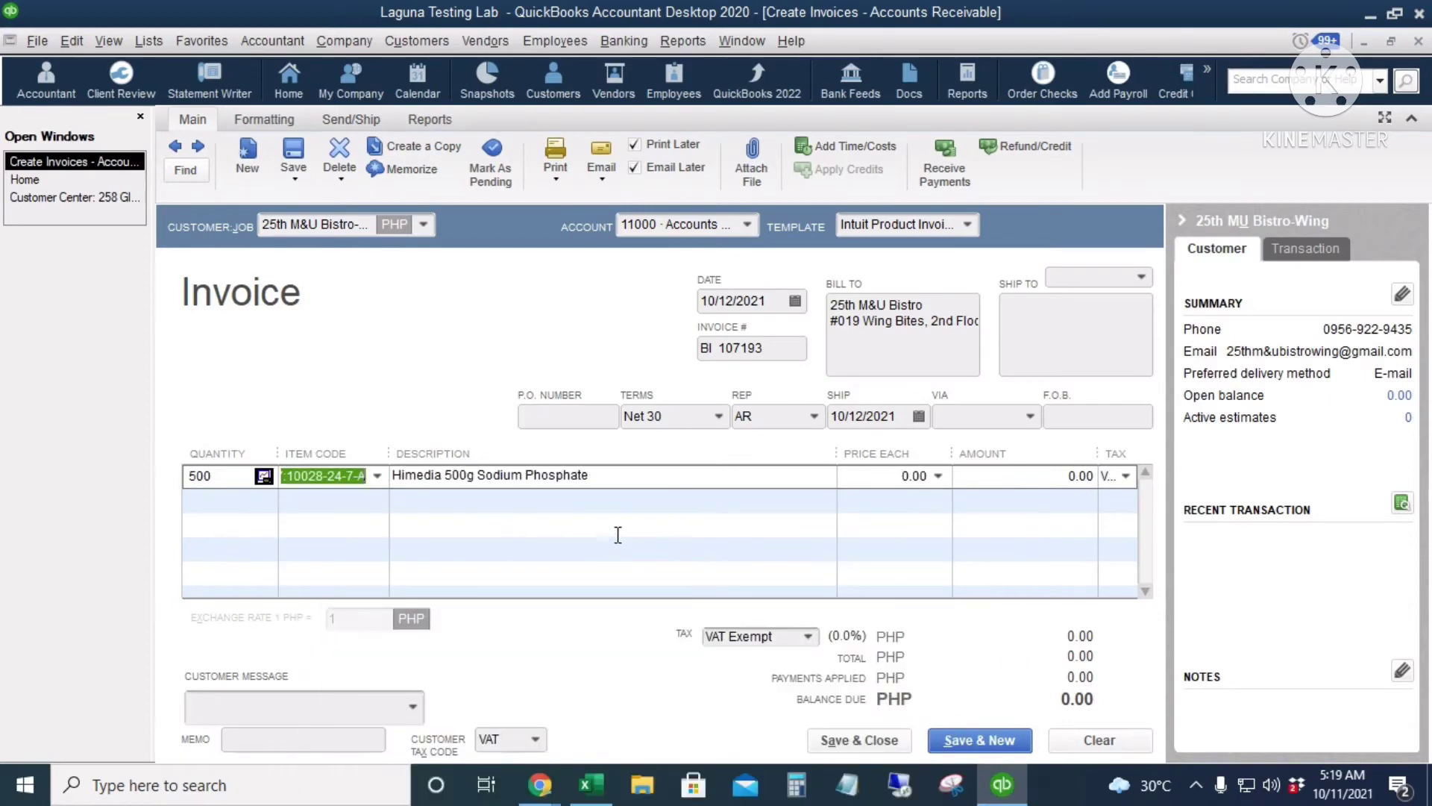
type("800")
key("Tab")
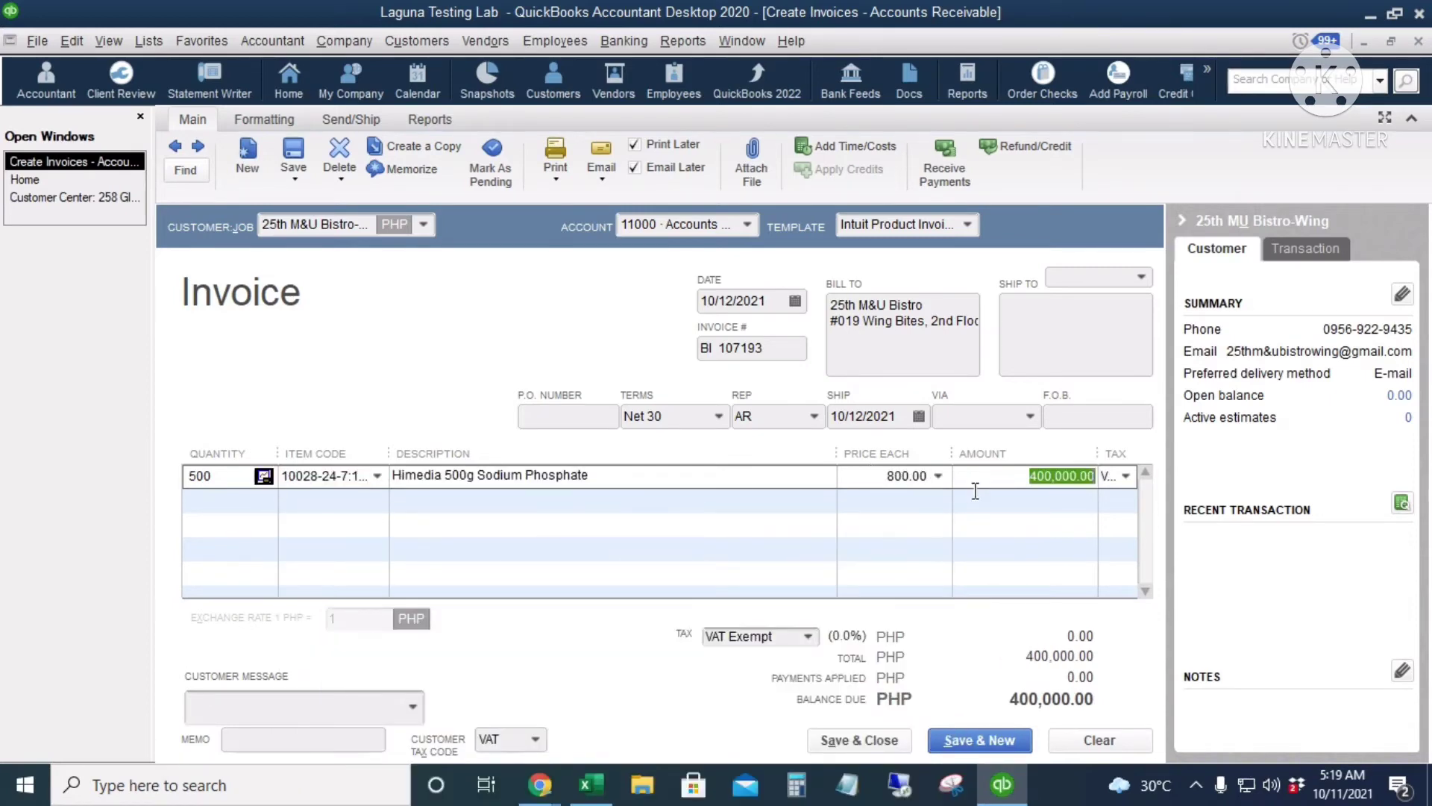
left_click(1008, 744)
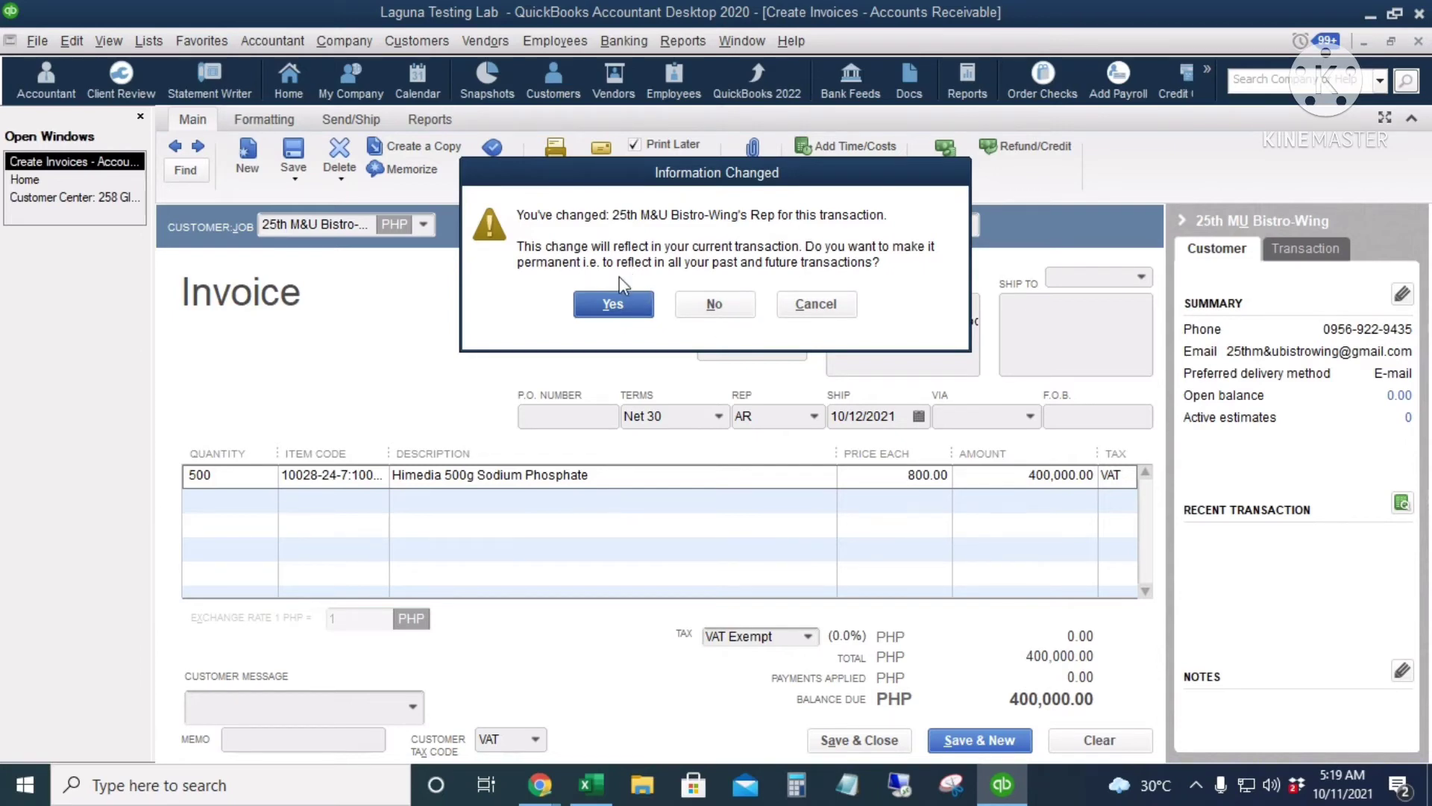
left_click(610, 306)
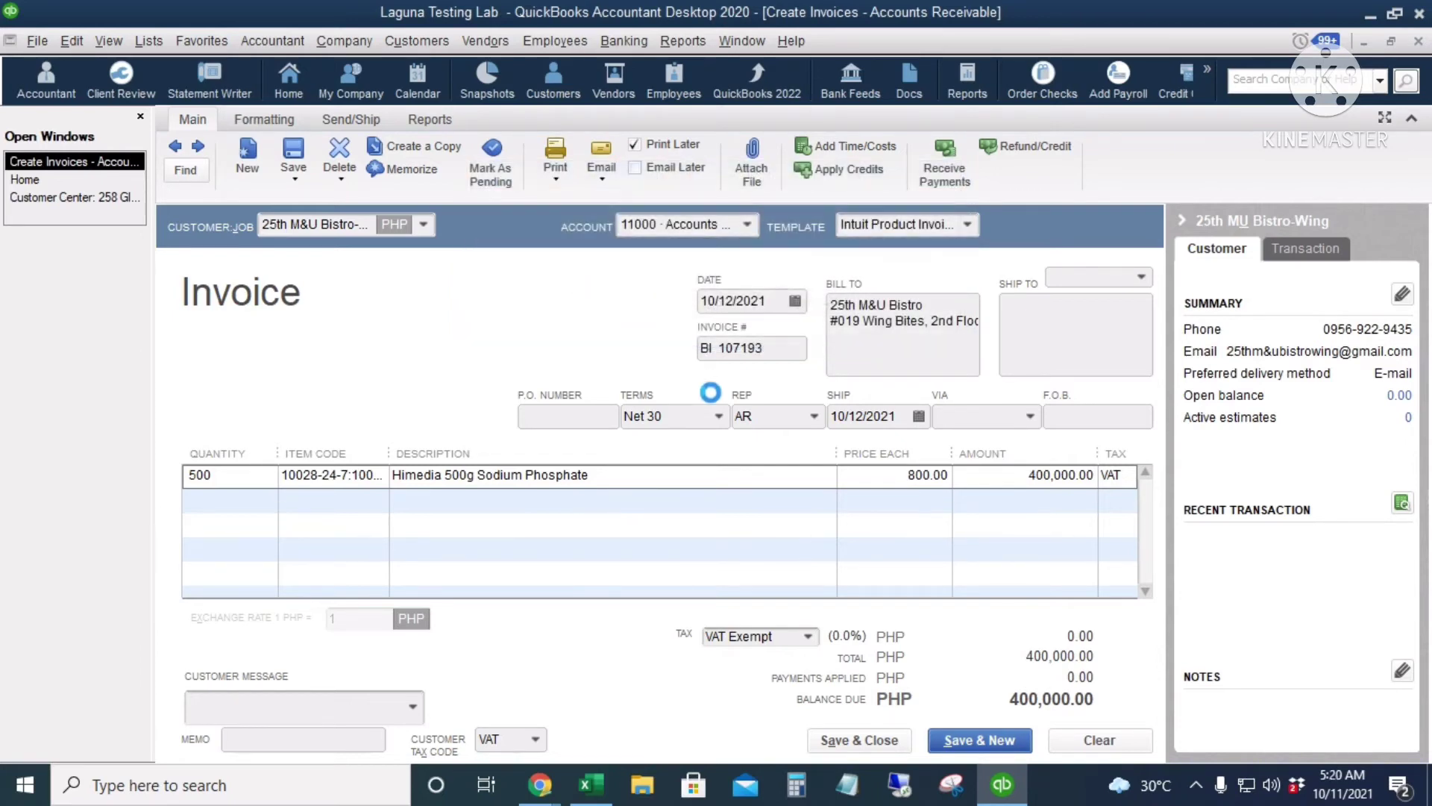
Step: Start an invoice for 2BIGLIFE WATER REFIL with sales rep MM
left_click(422, 224)
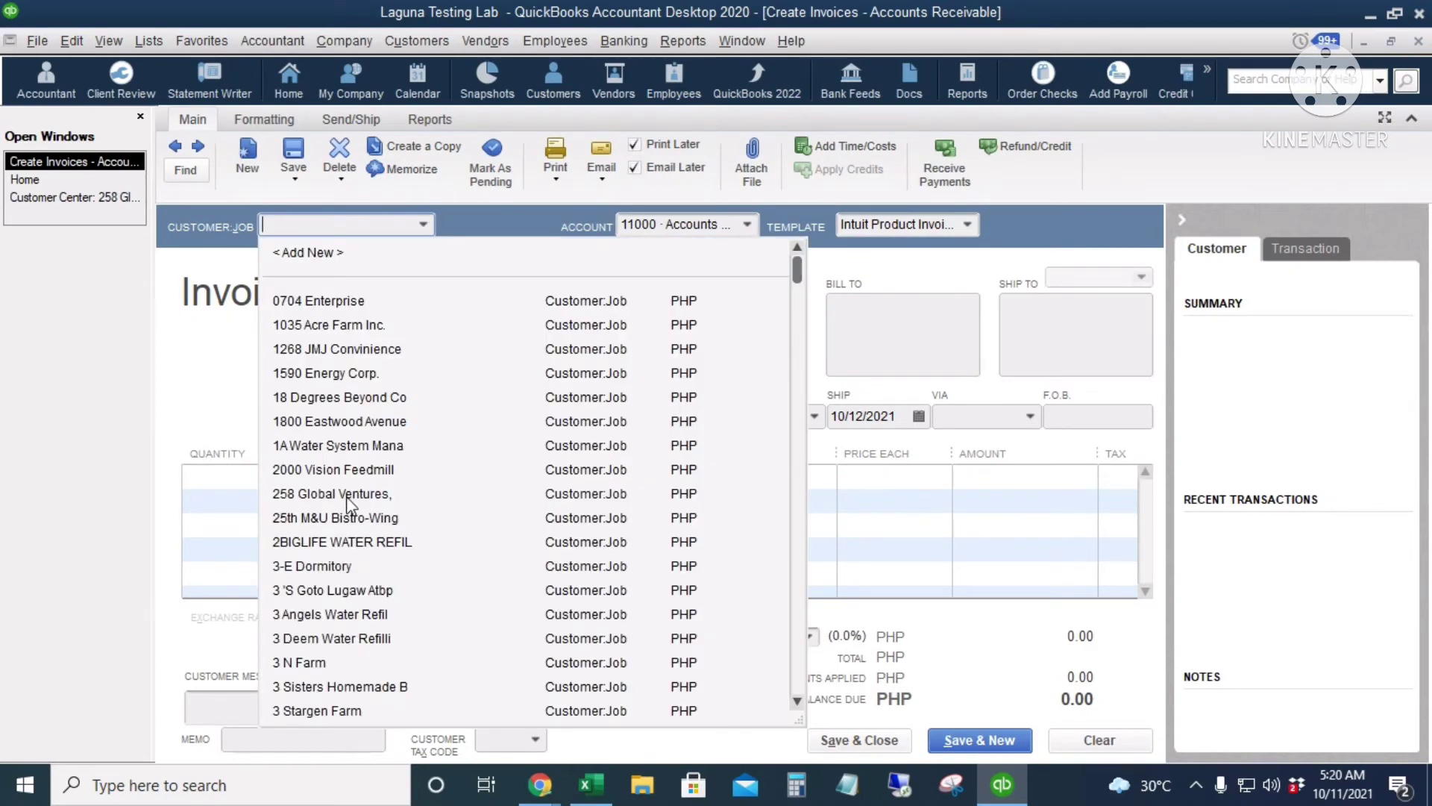
left_click(338, 547)
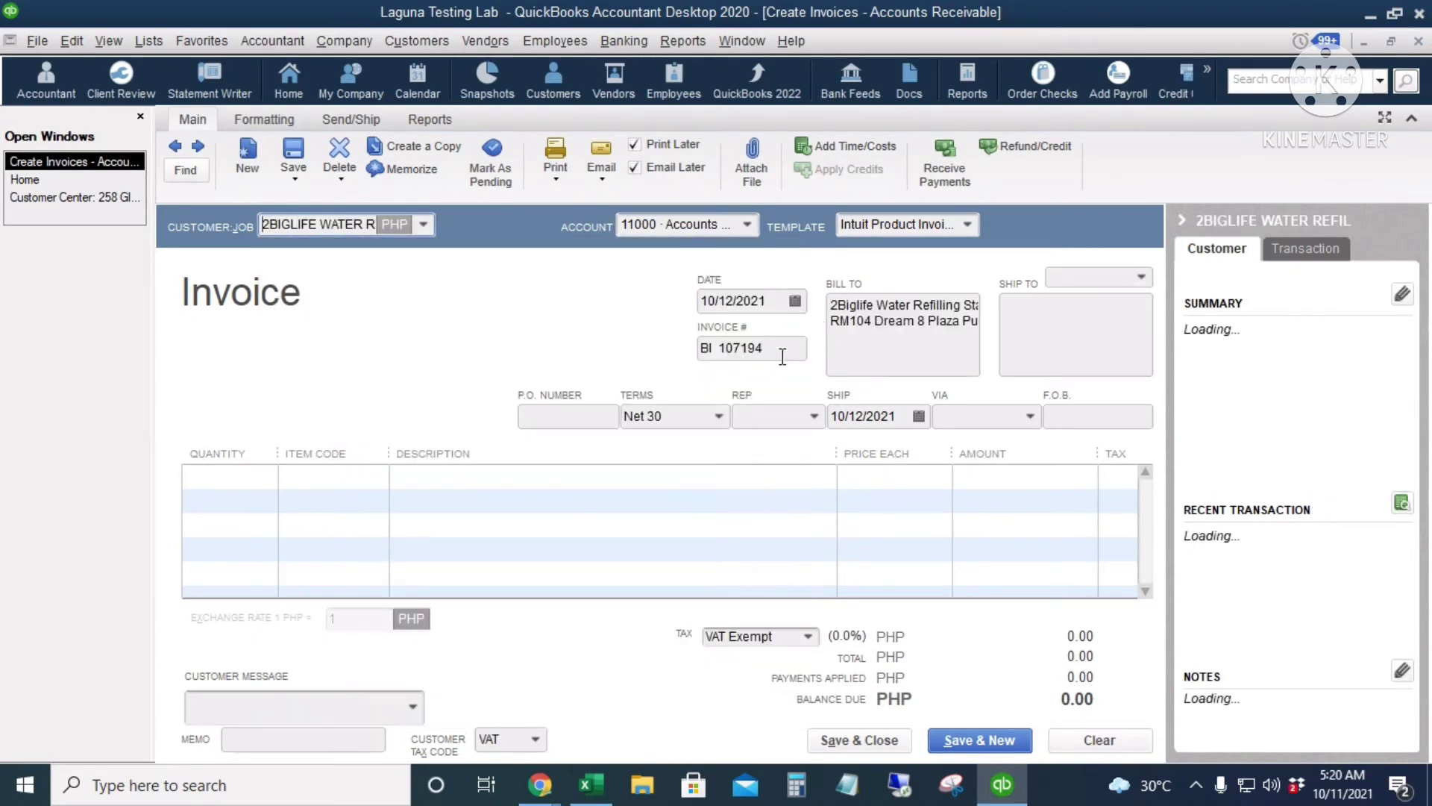
left_click(766, 418)
left_click(814, 417)
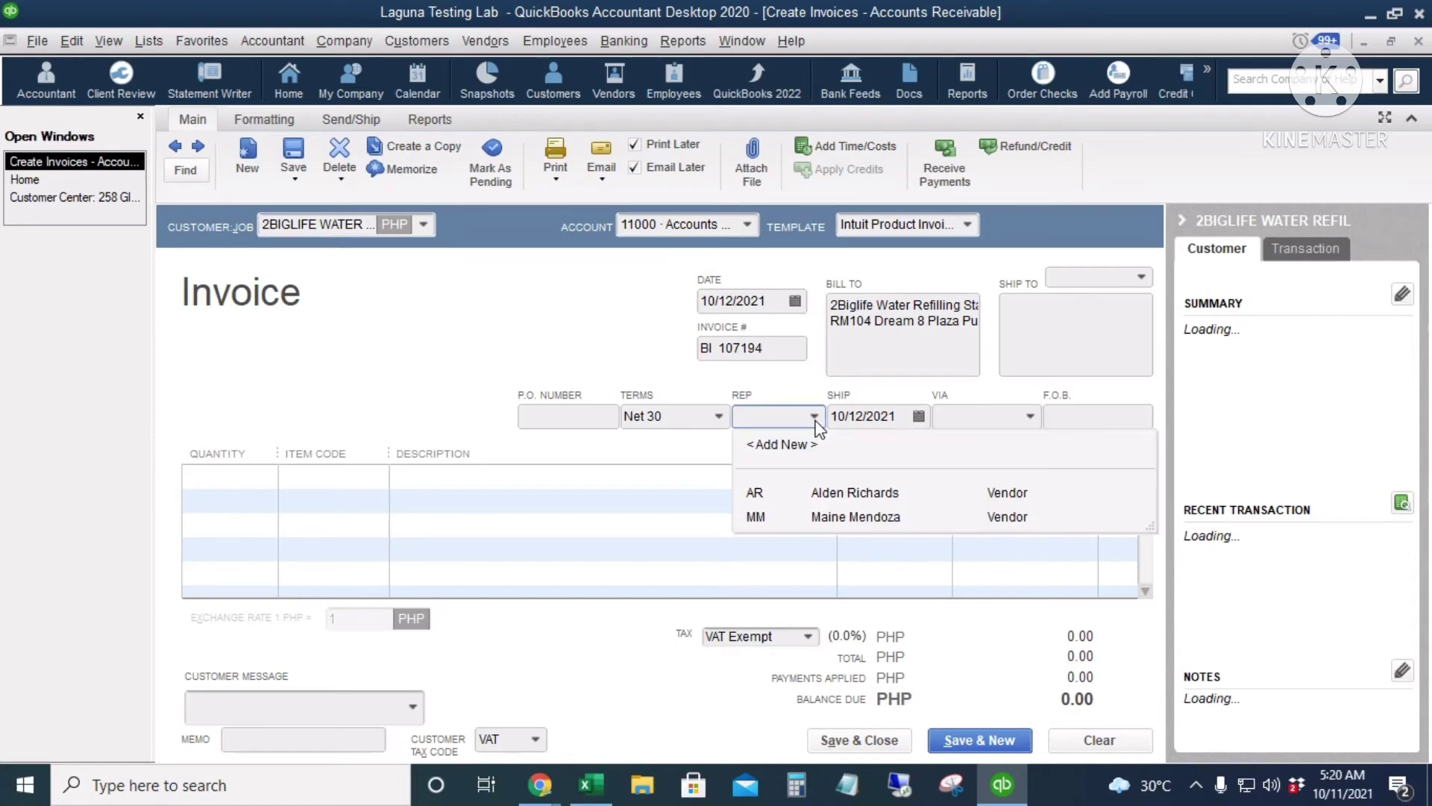
left_click(832, 515)
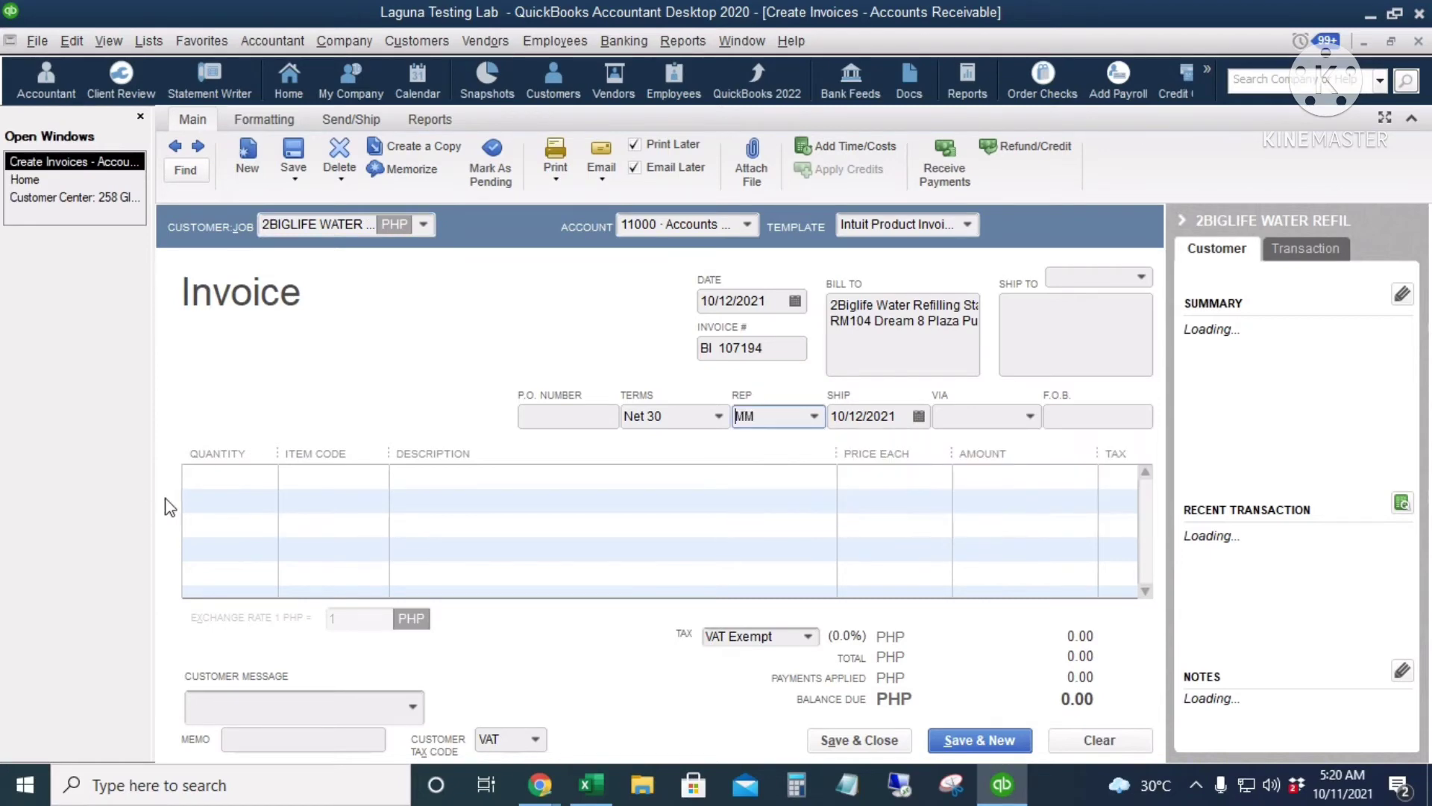
Step: Enter 400 JT Baker 4L N-Hexane at 300.00, then save, keeping the number and rep change
left_click(229, 478)
type("400")
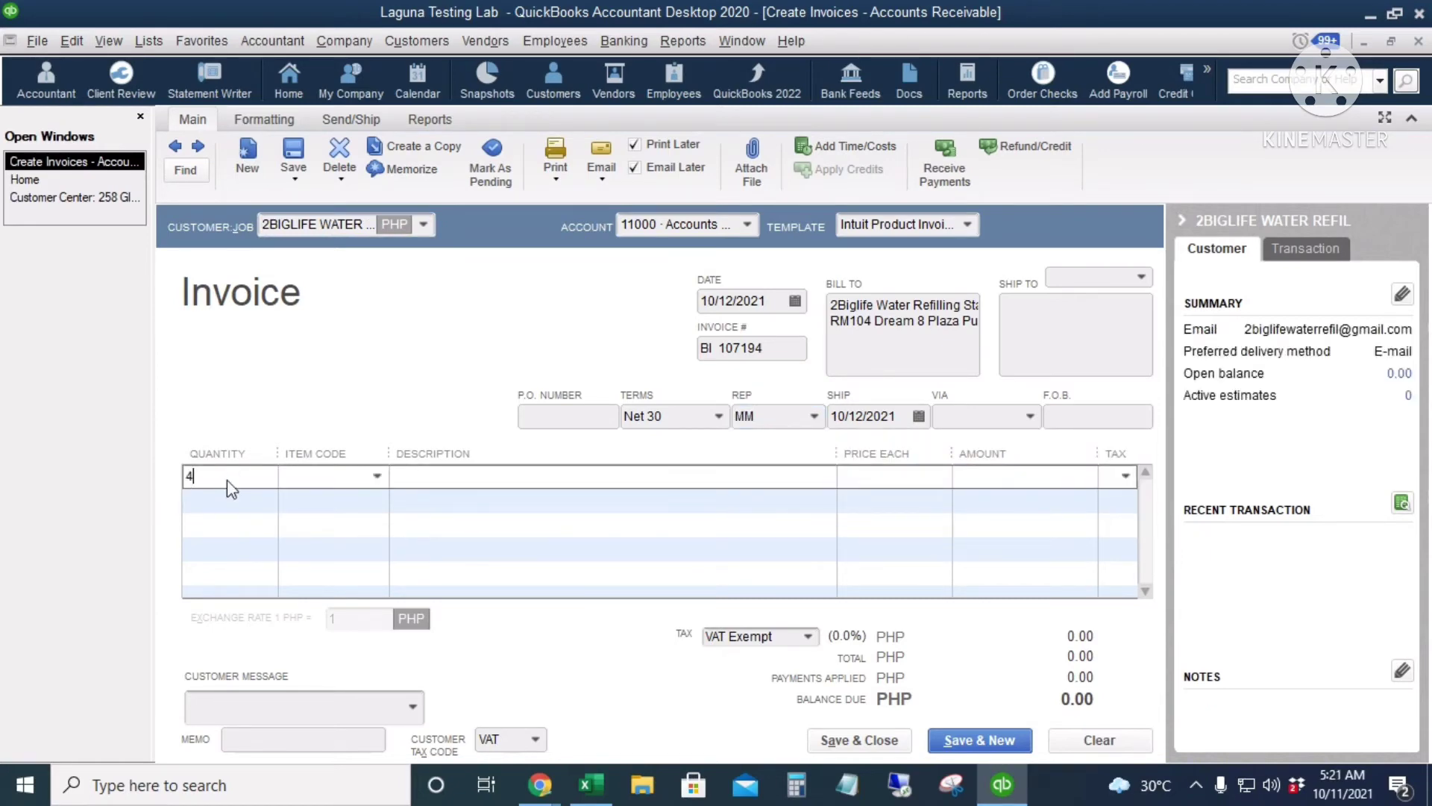
left_click(377, 476)
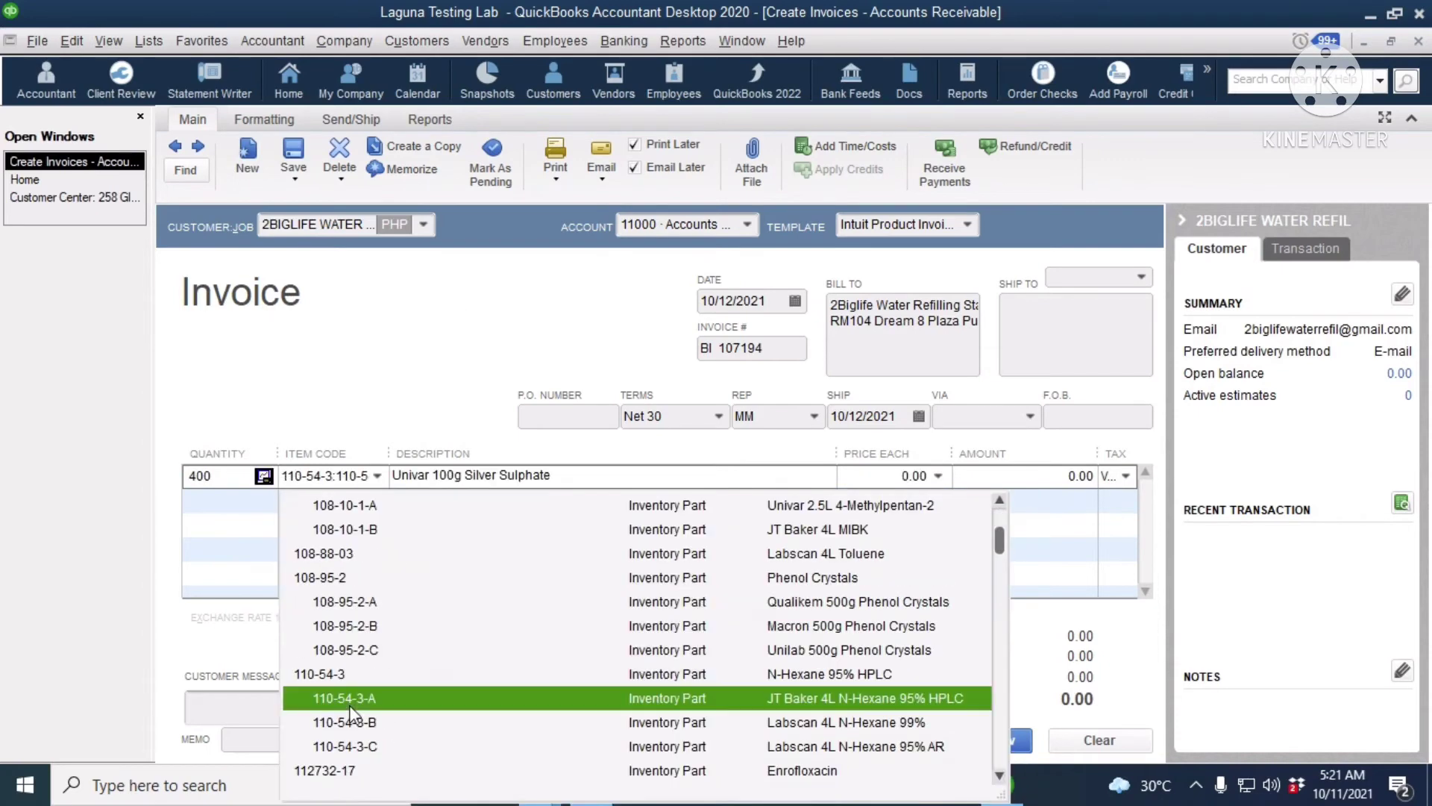
left_click(355, 705)
left_click(931, 478)
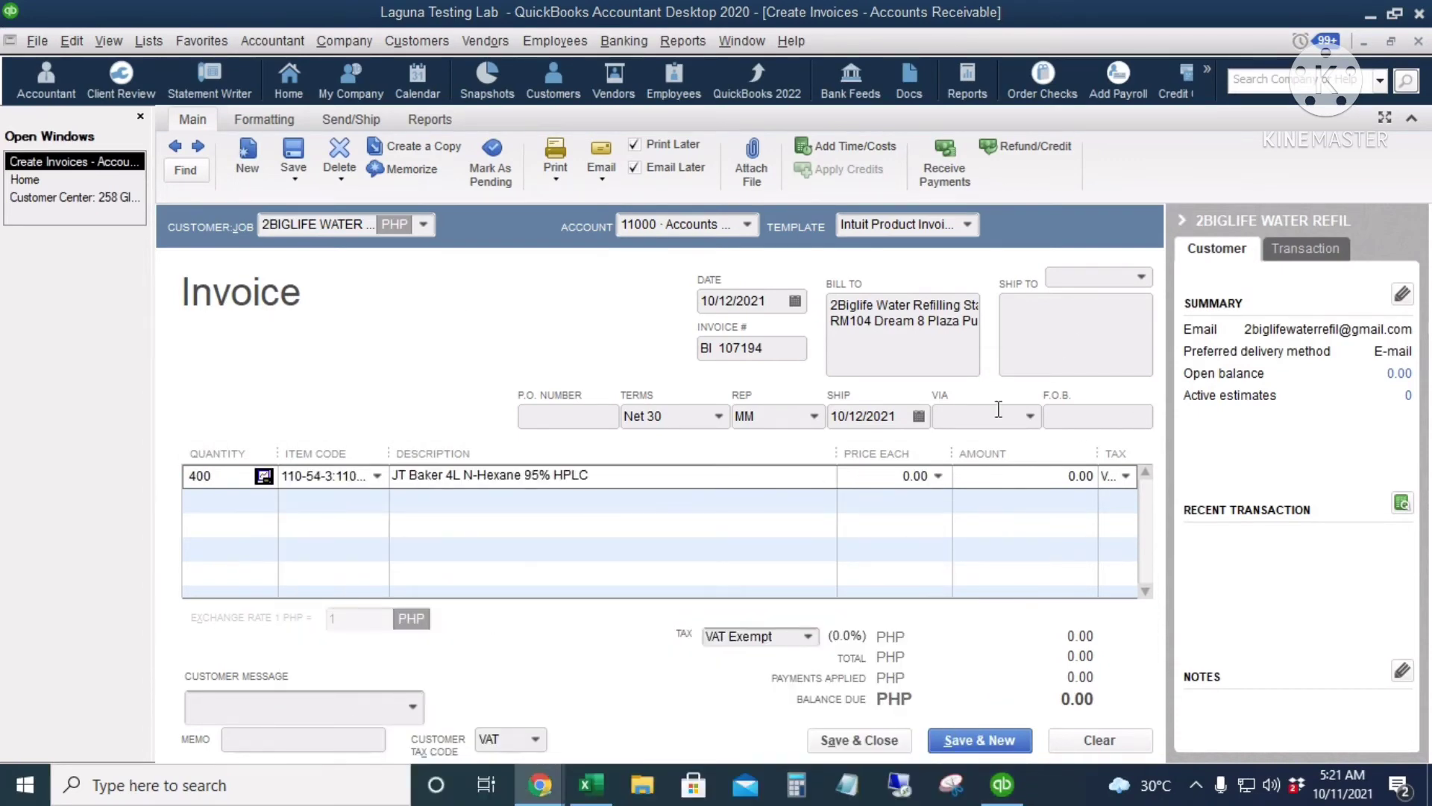
type("3")
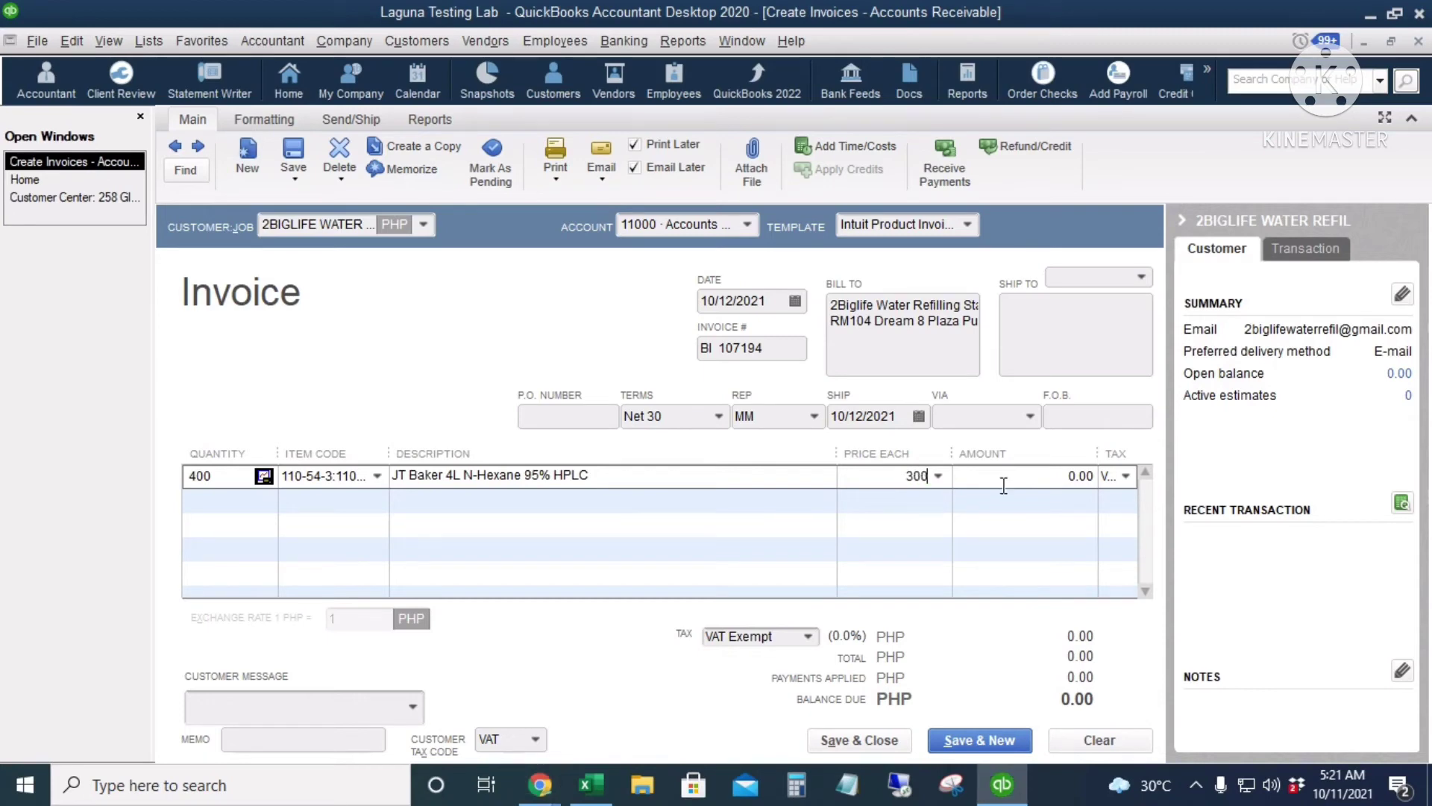
left_click(1003, 485)
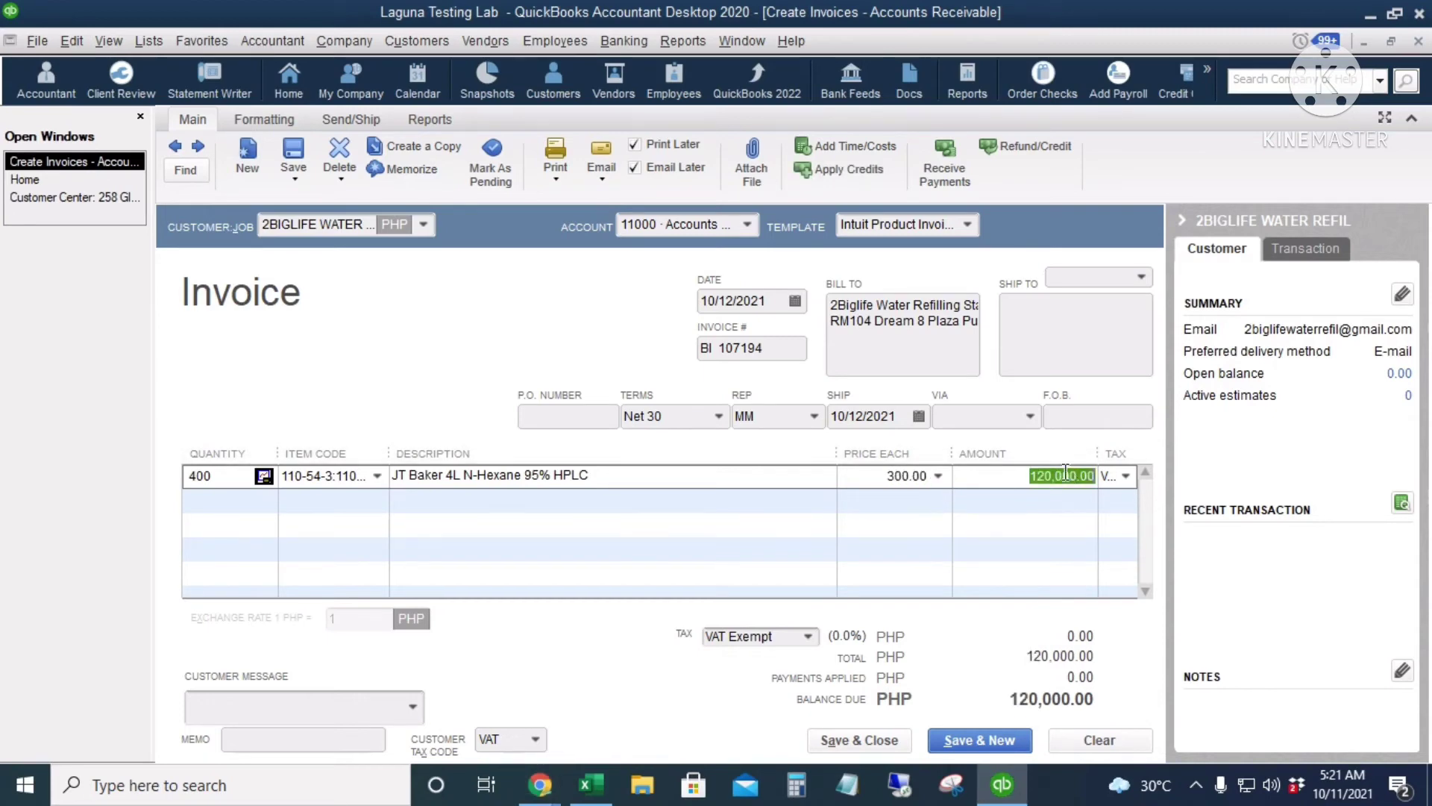
left_click(830, 744)
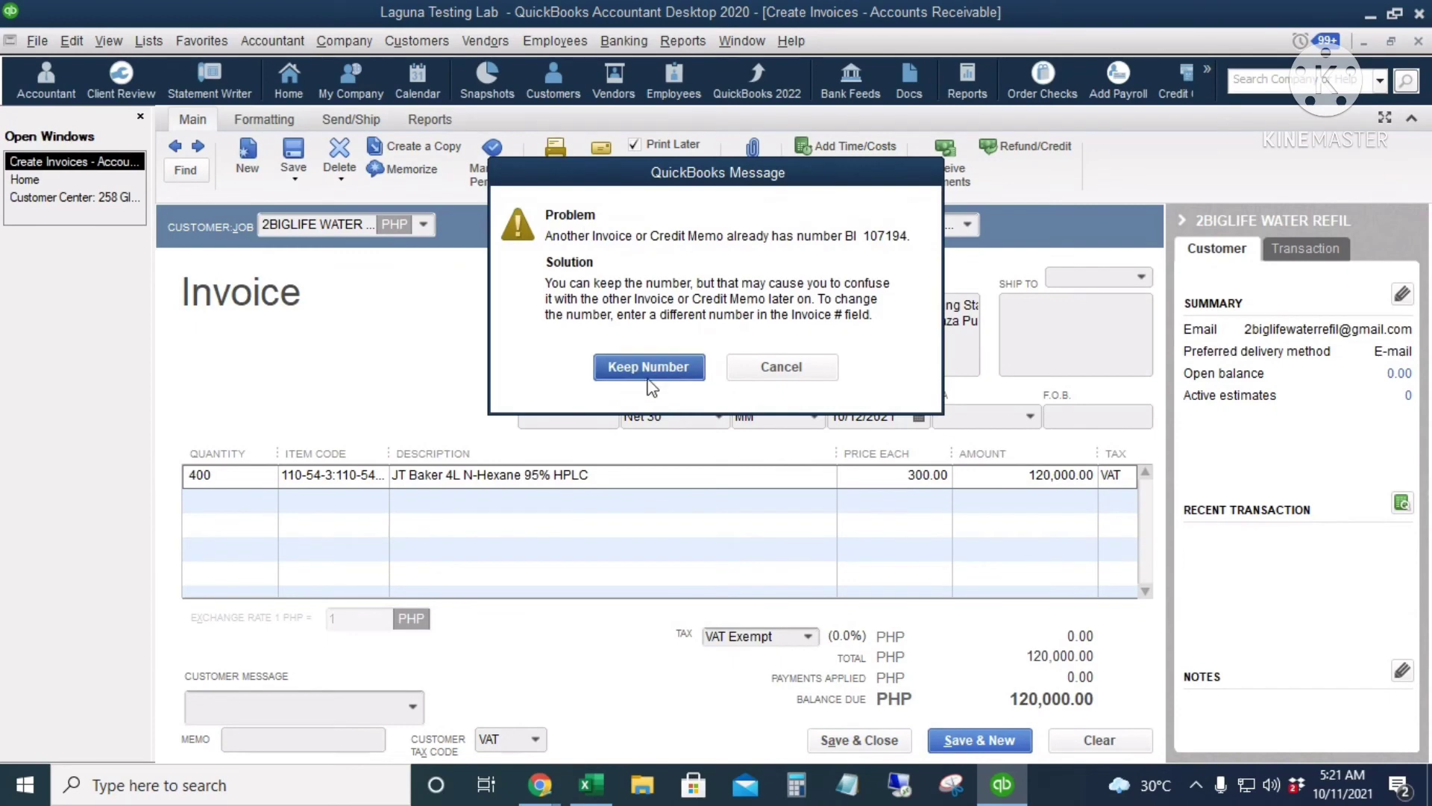
left_click(651, 369)
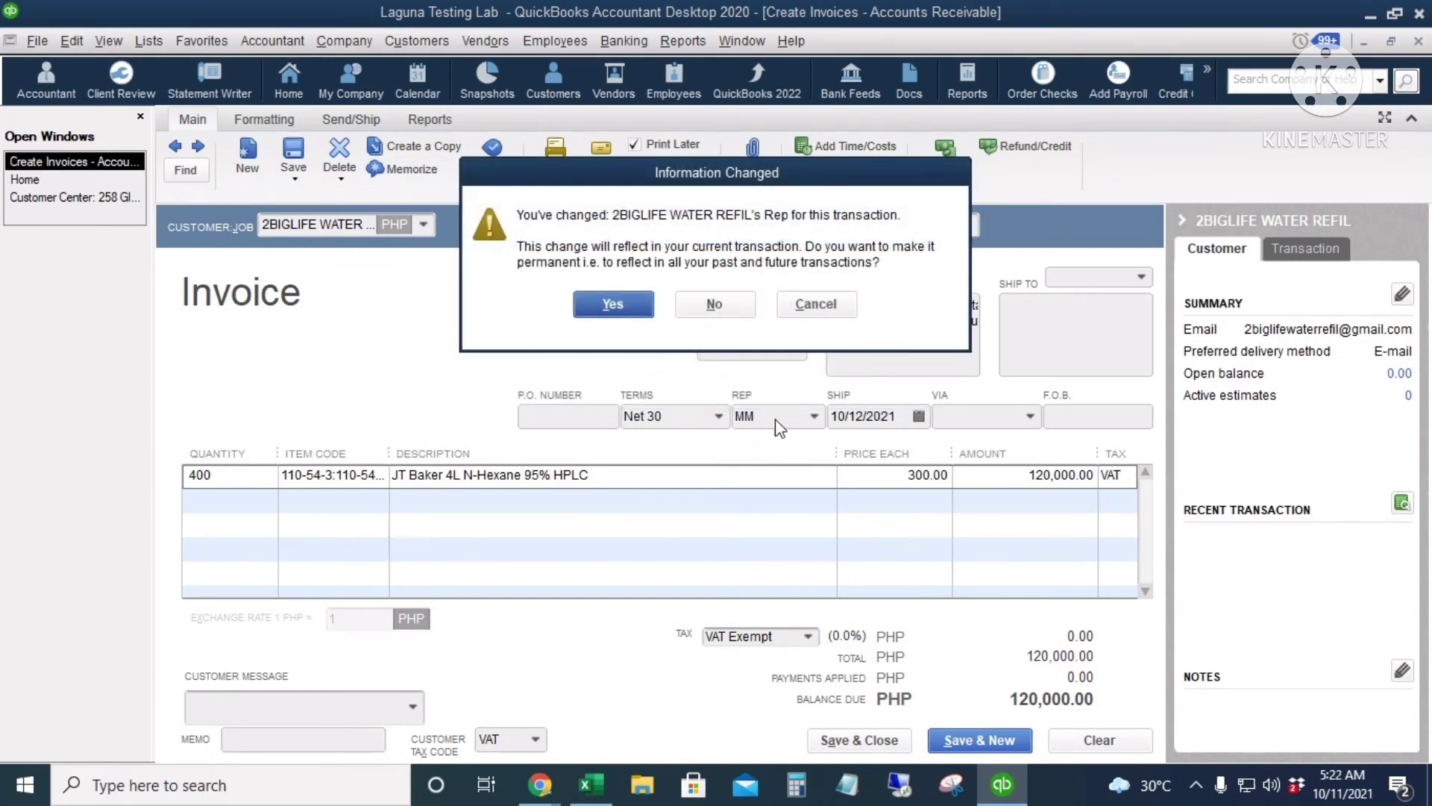
left_click(612, 305)
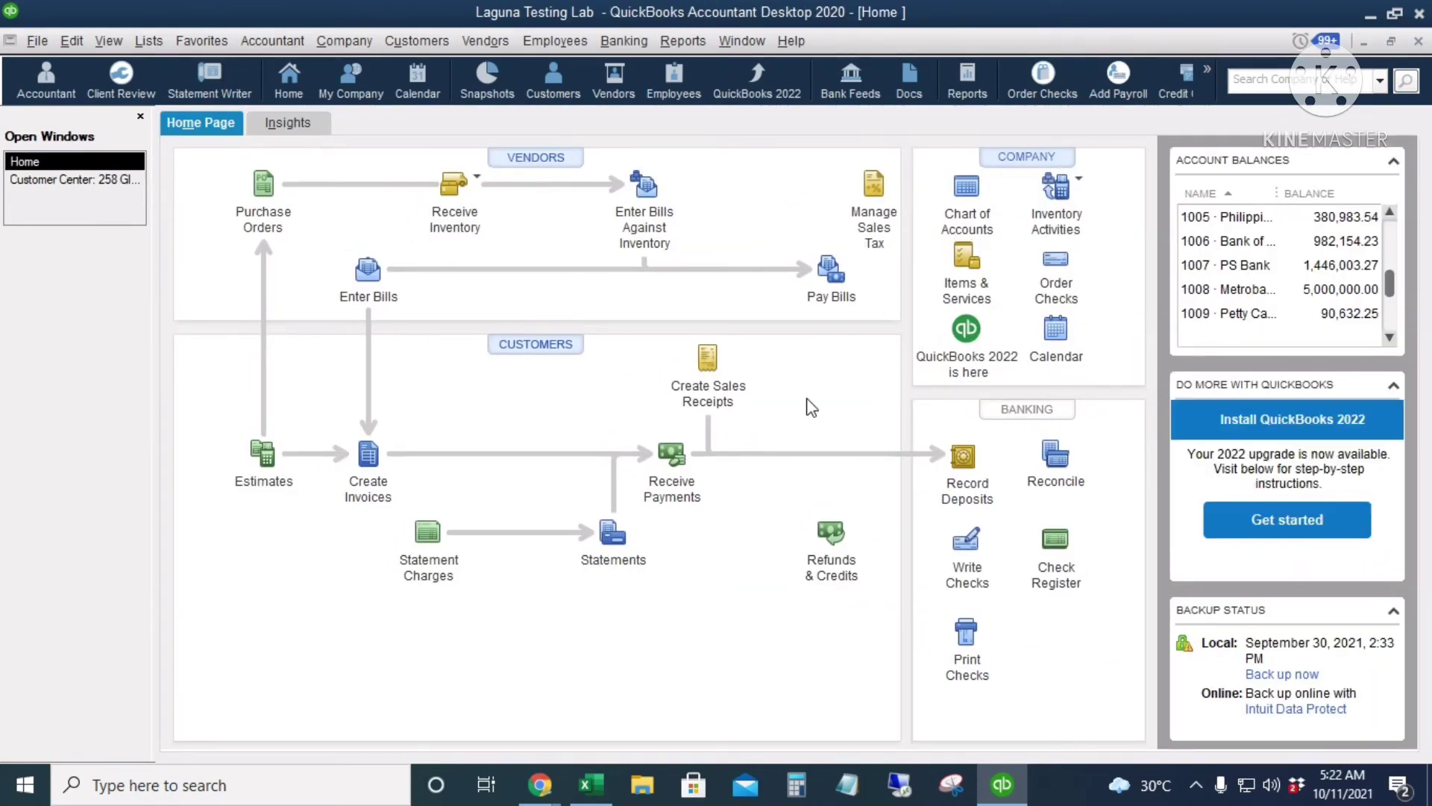
Step: Run Sales by Rep Summary for This Month and select the No sales rep total
left_click(685, 42)
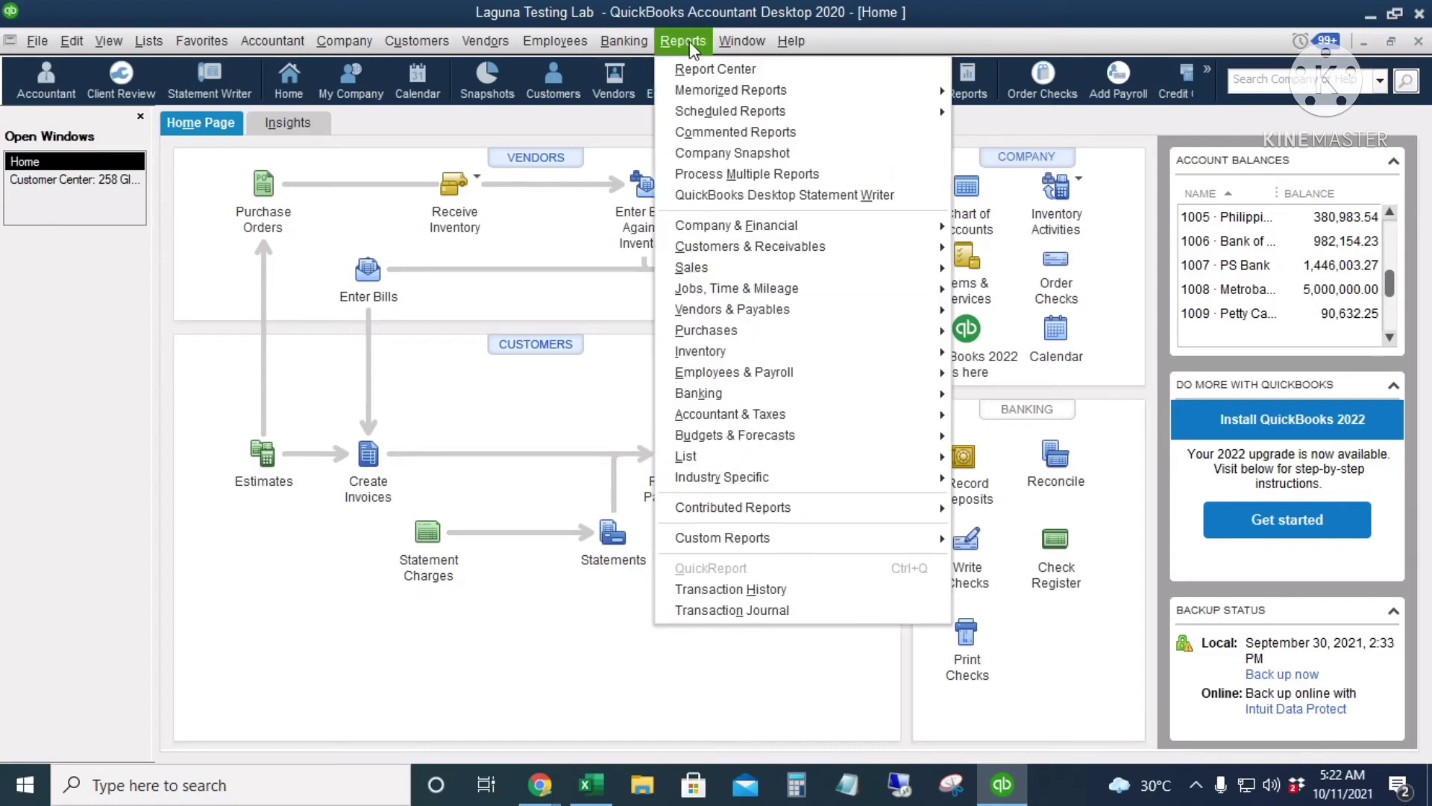
mouse_move(813, 270)
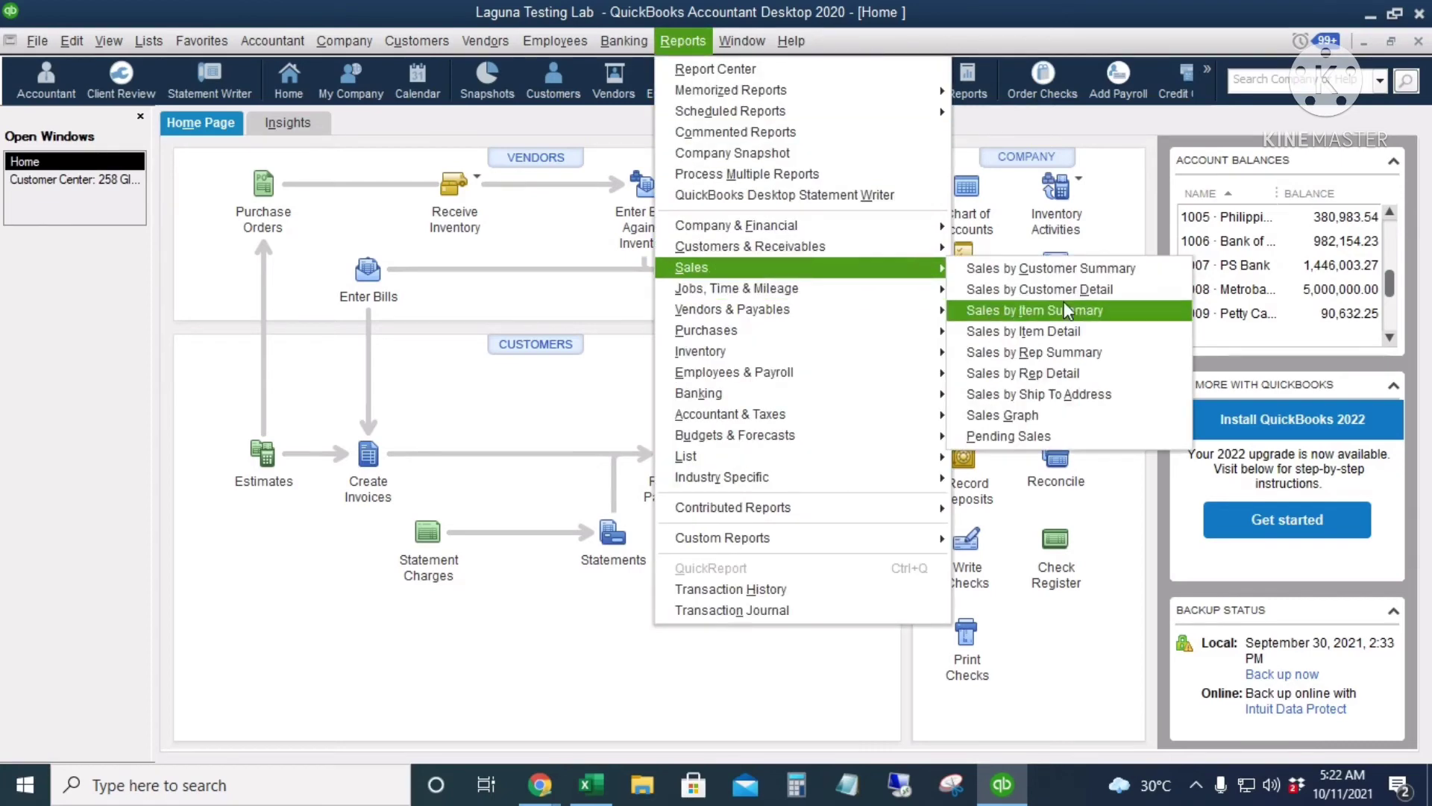
left_click(1096, 359)
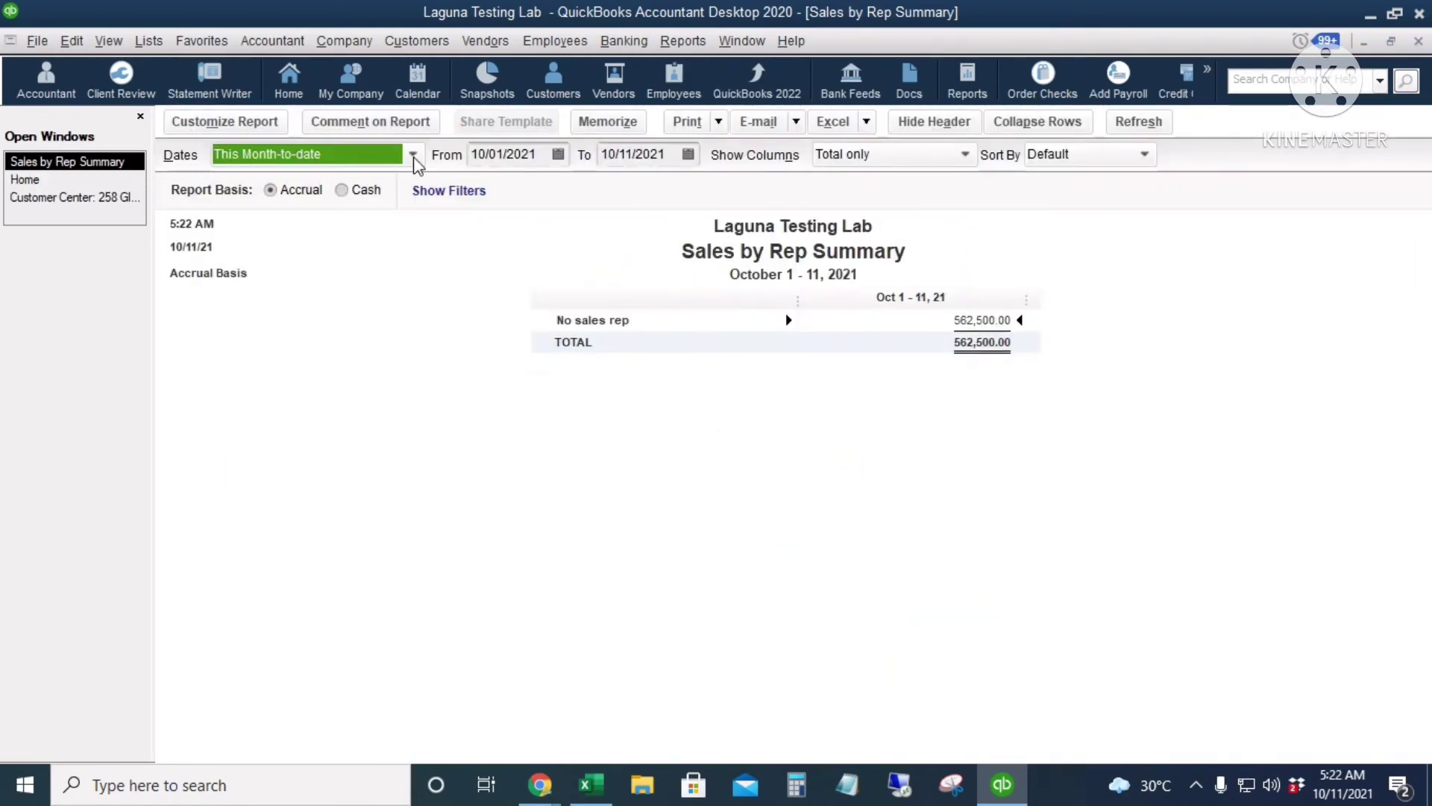
left_click(412, 155)
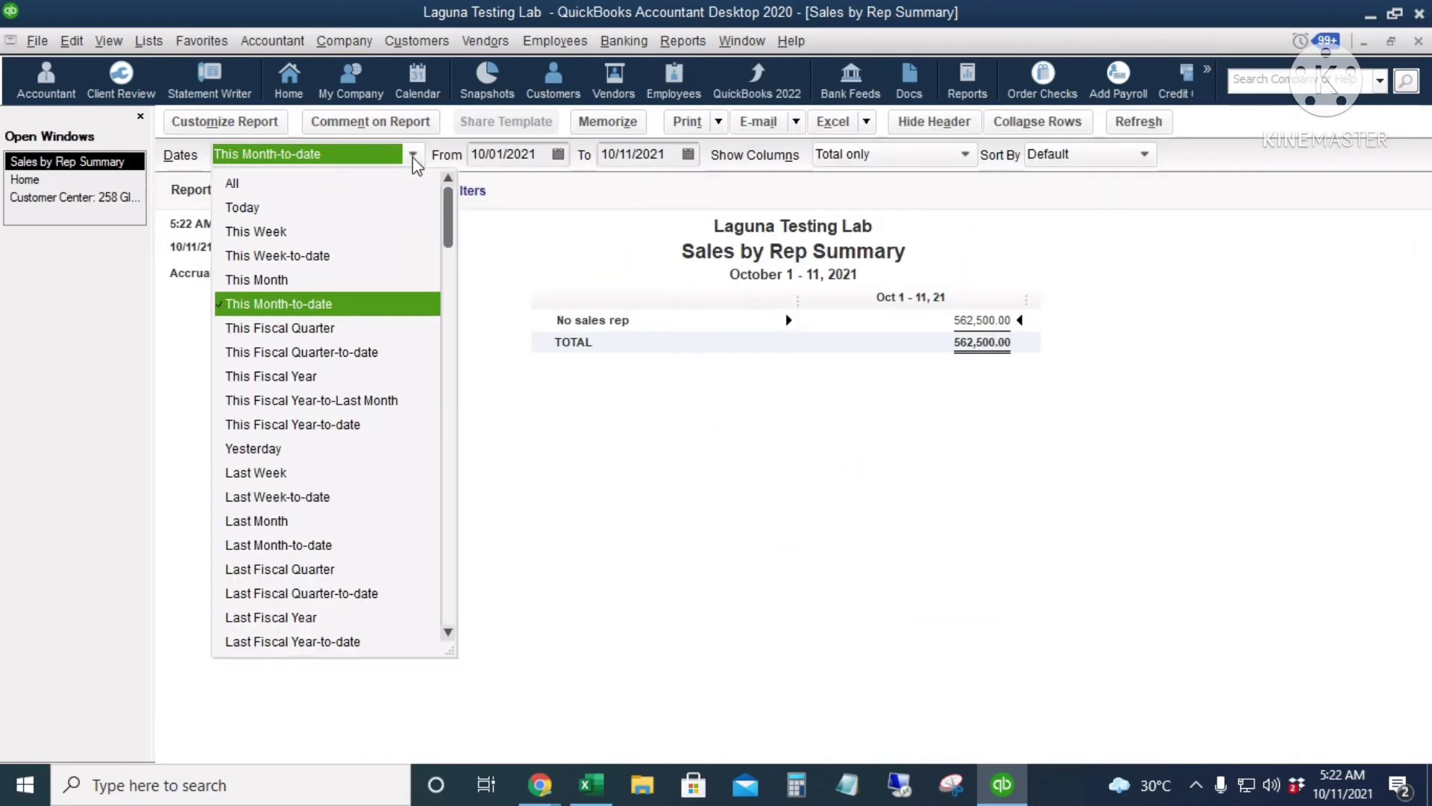
left_click(310, 279)
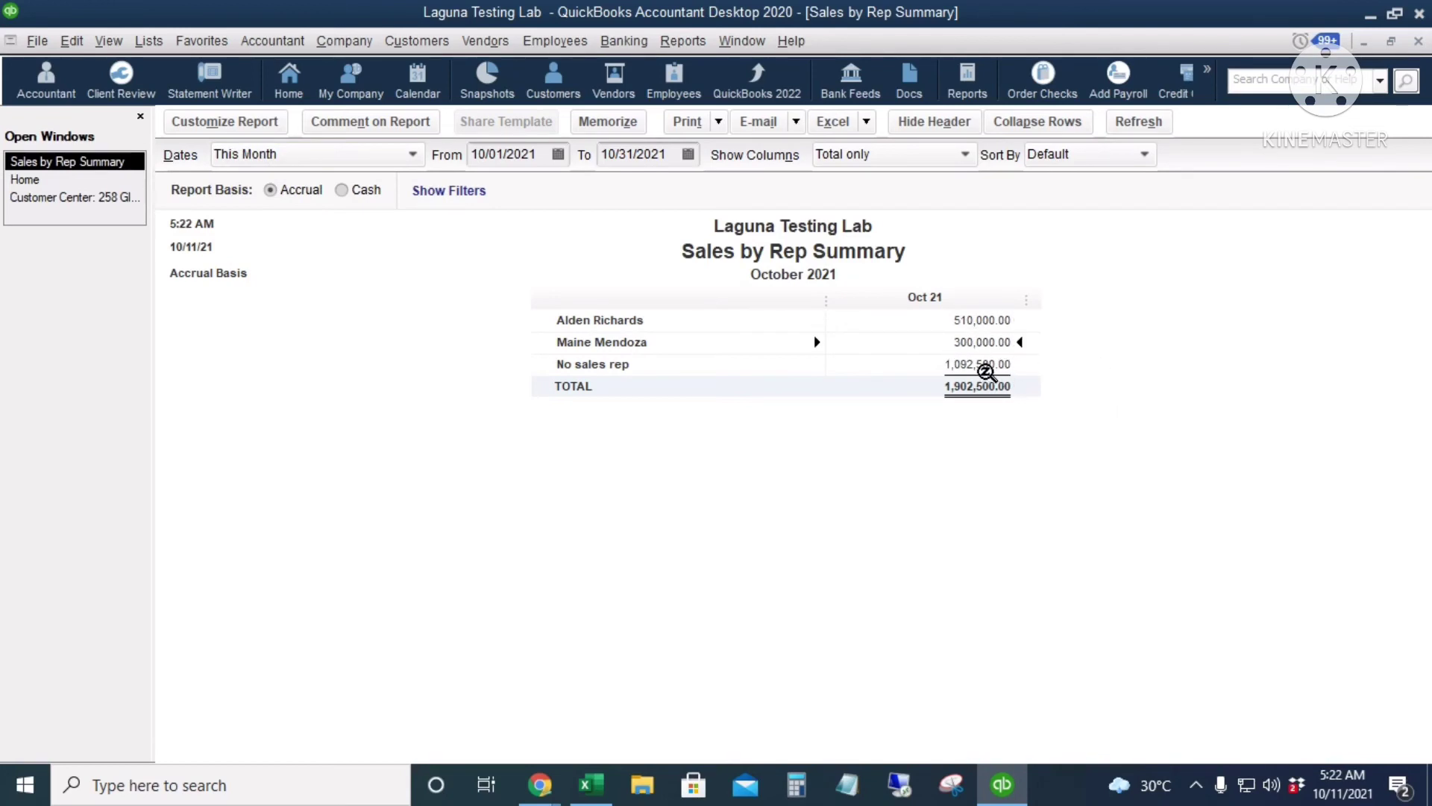
left_click(990, 368)
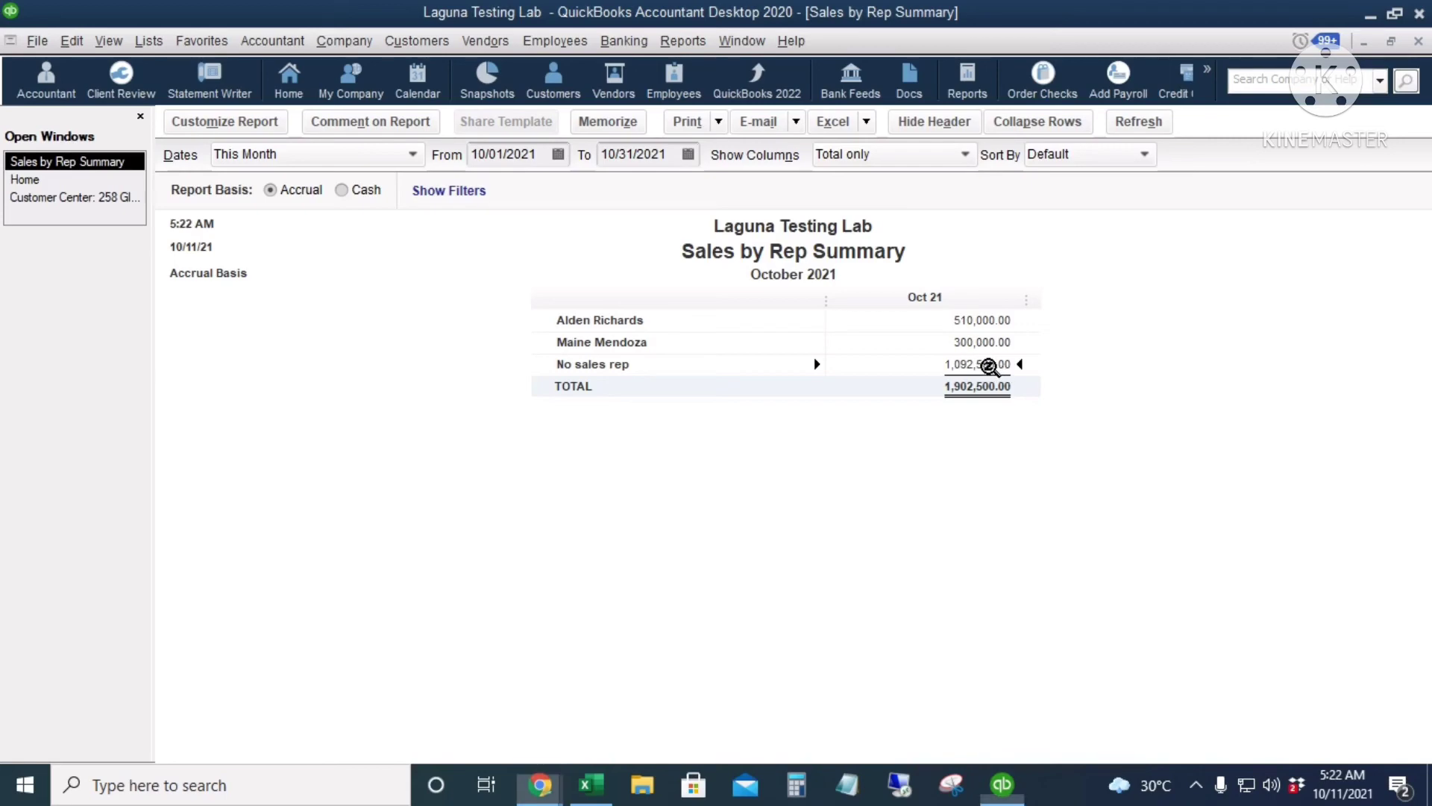
Step: From the No sales rep drill-down, set the 1590 Energy Corp invoice's rep to AR and save permanently
double_click(990, 366)
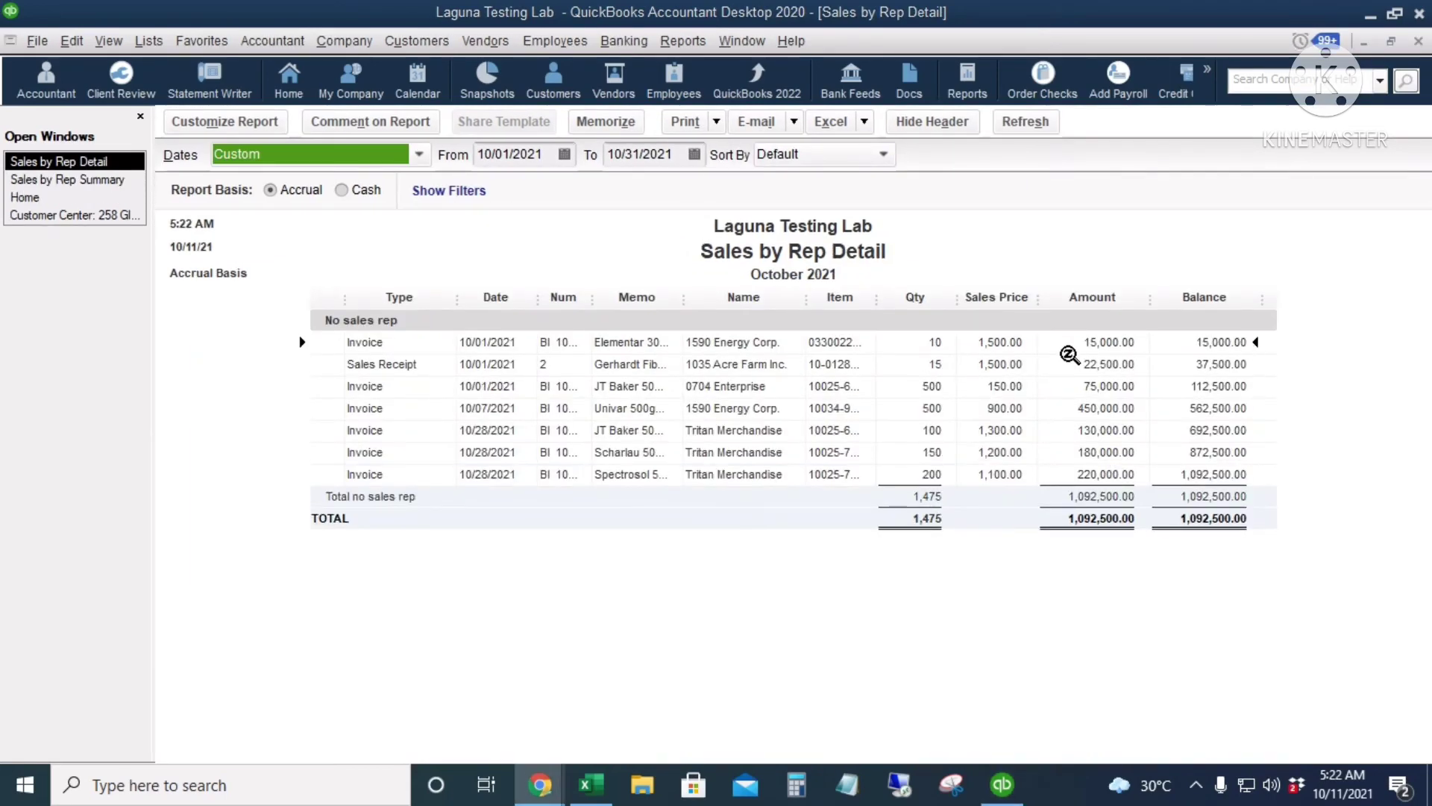
double_click(1101, 341)
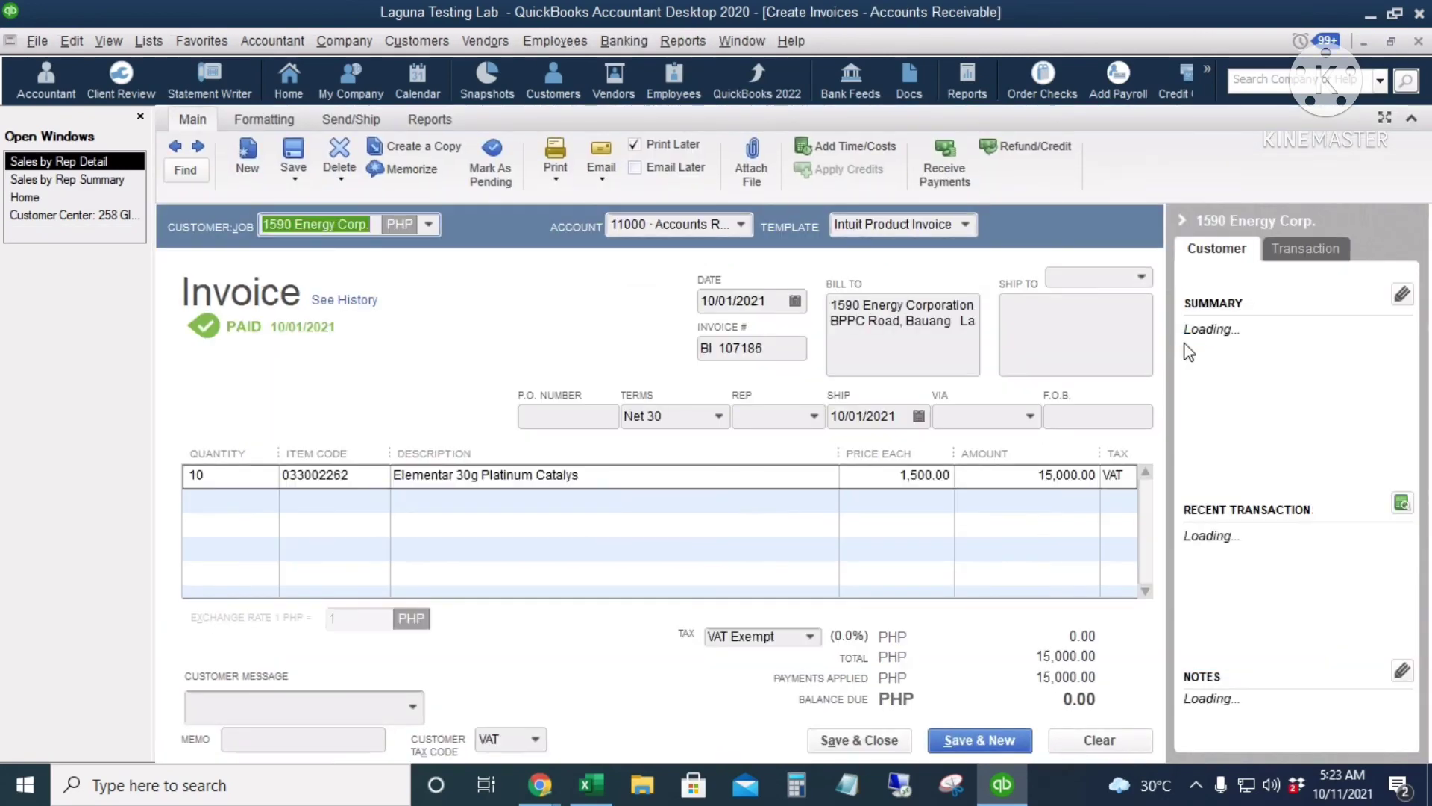
left_click(812, 418)
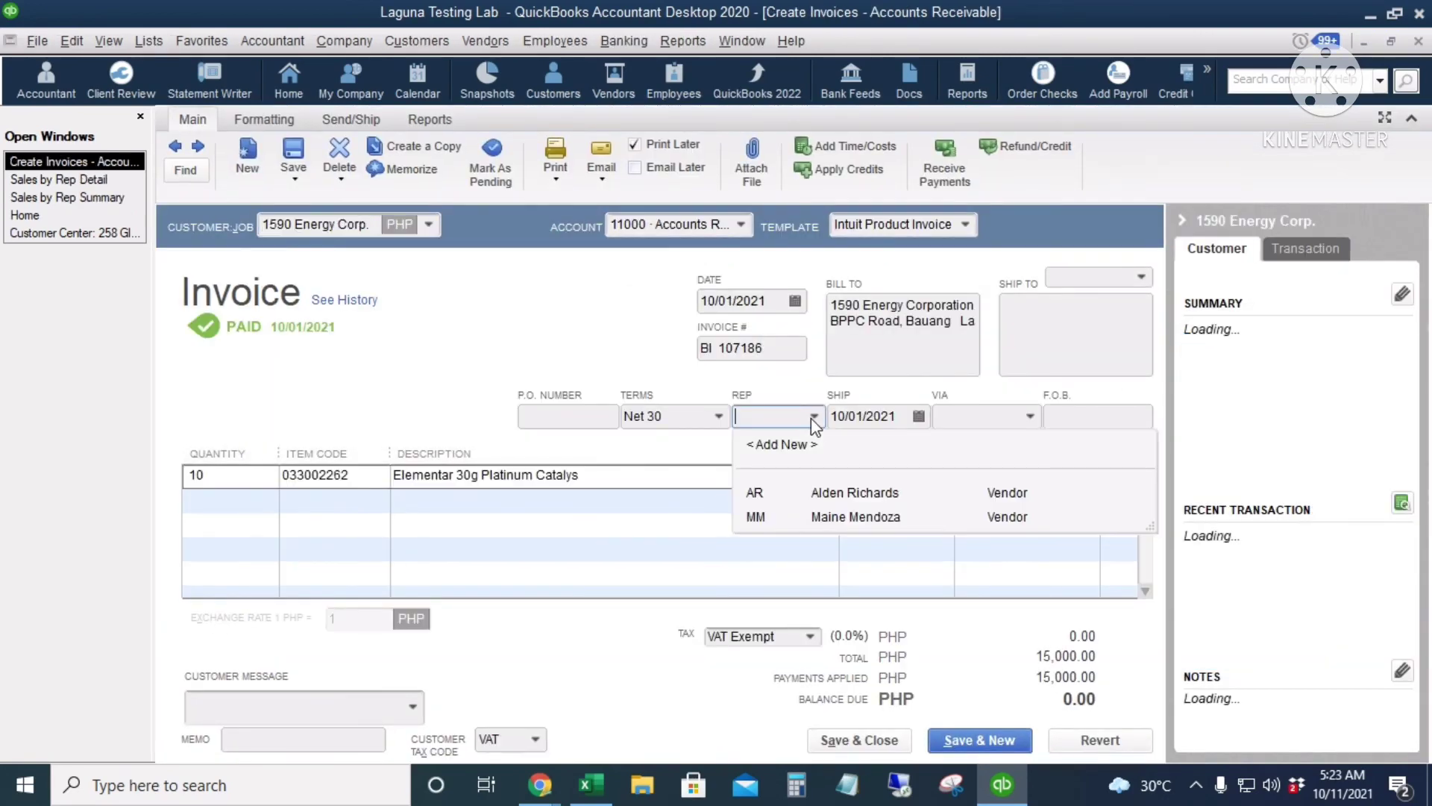
left_click(816, 495)
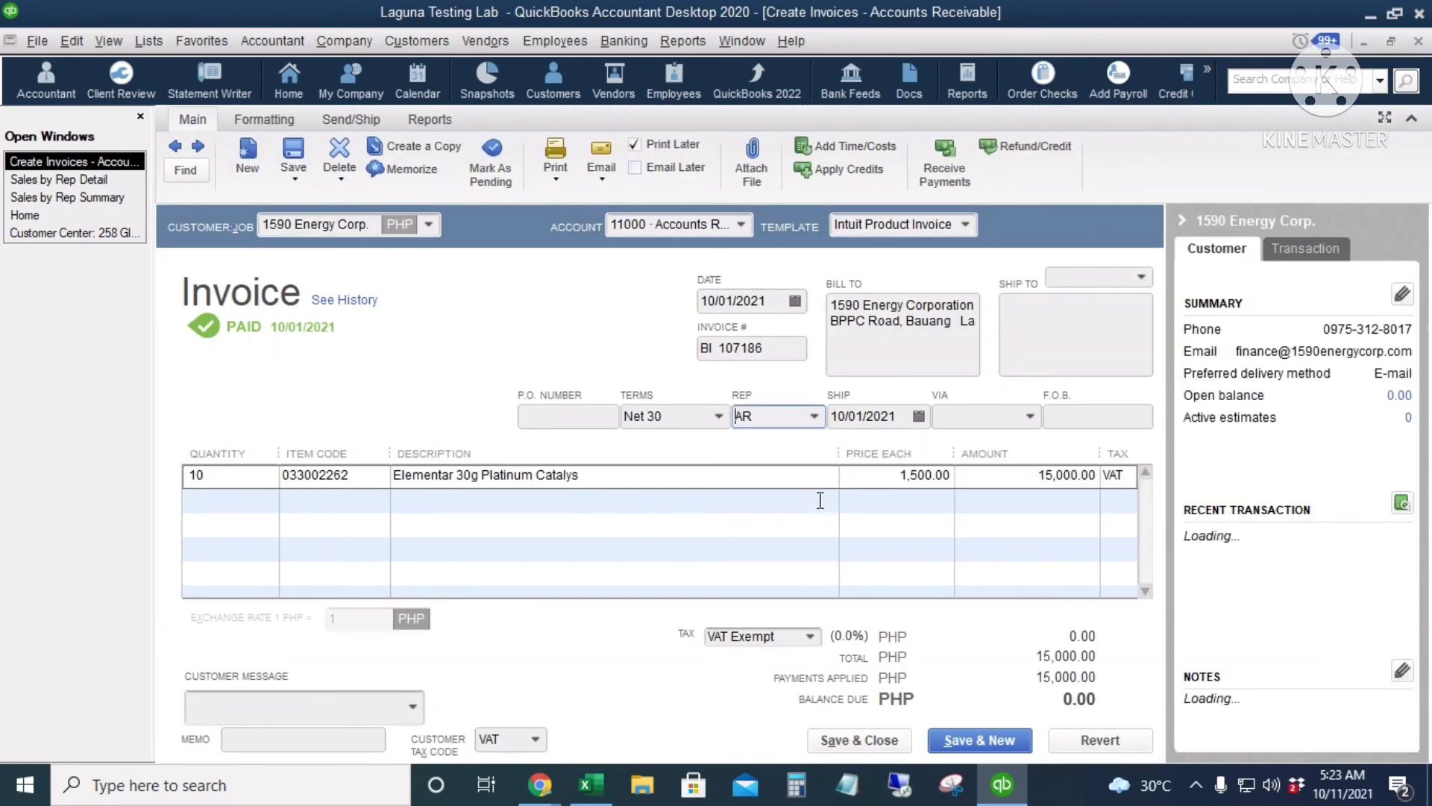
left_click(854, 741)
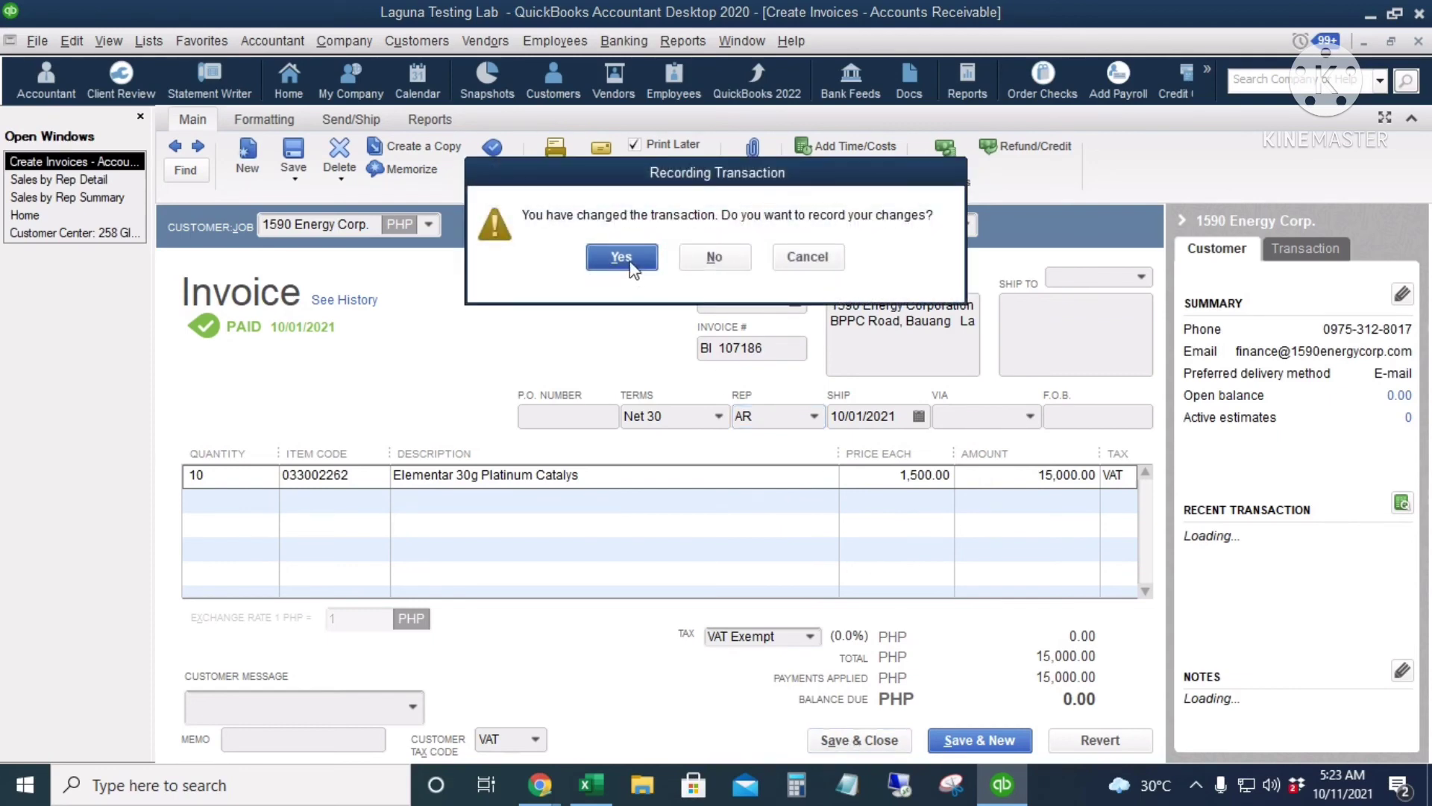
left_click(627, 258)
left_click(613, 304)
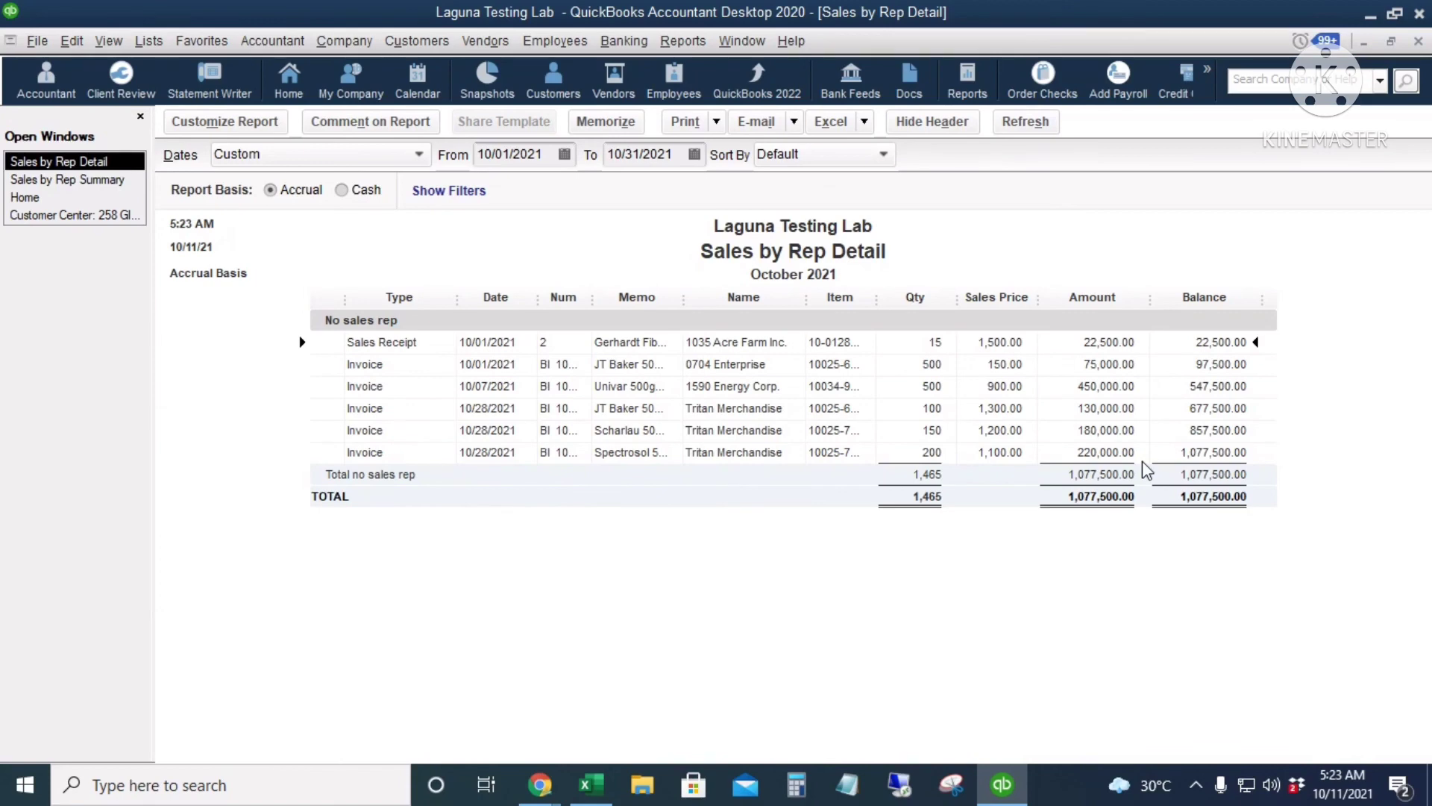
key("Escape")
Step: Run the Sales by Rep Detail report with the date range set to This Month
left_click(683, 40)
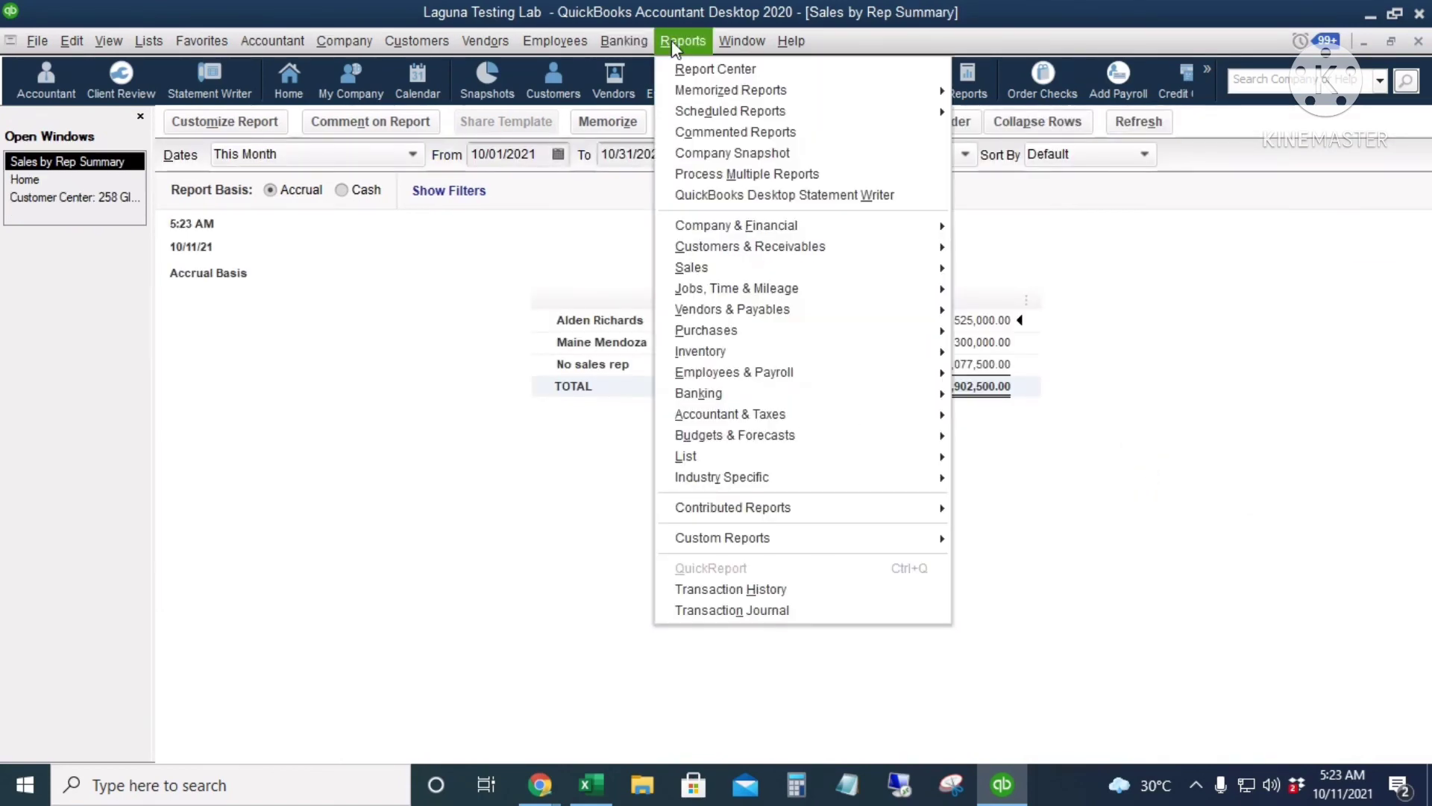
mouse_move(784, 268)
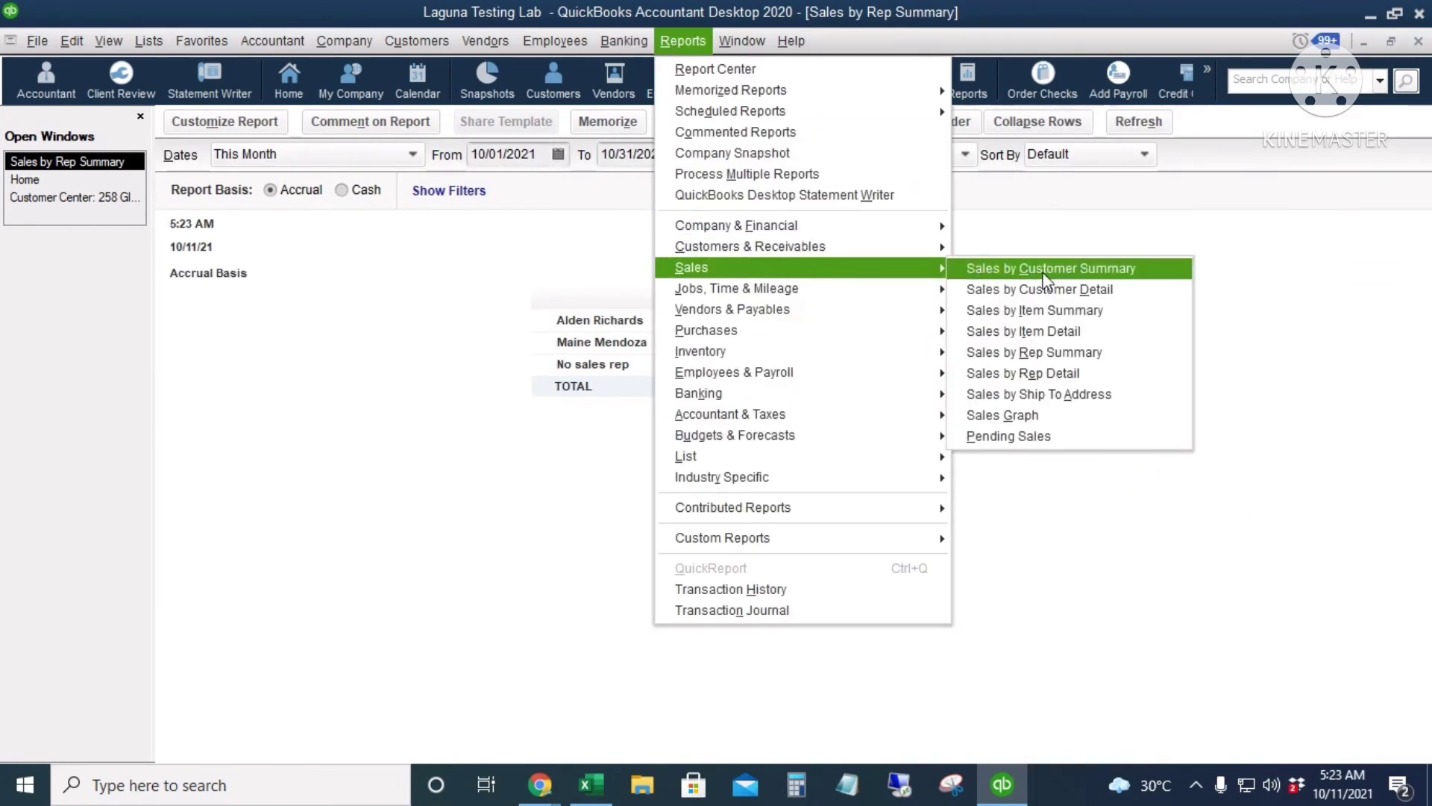
left_click(1074, 373)
left_click(381, 157)
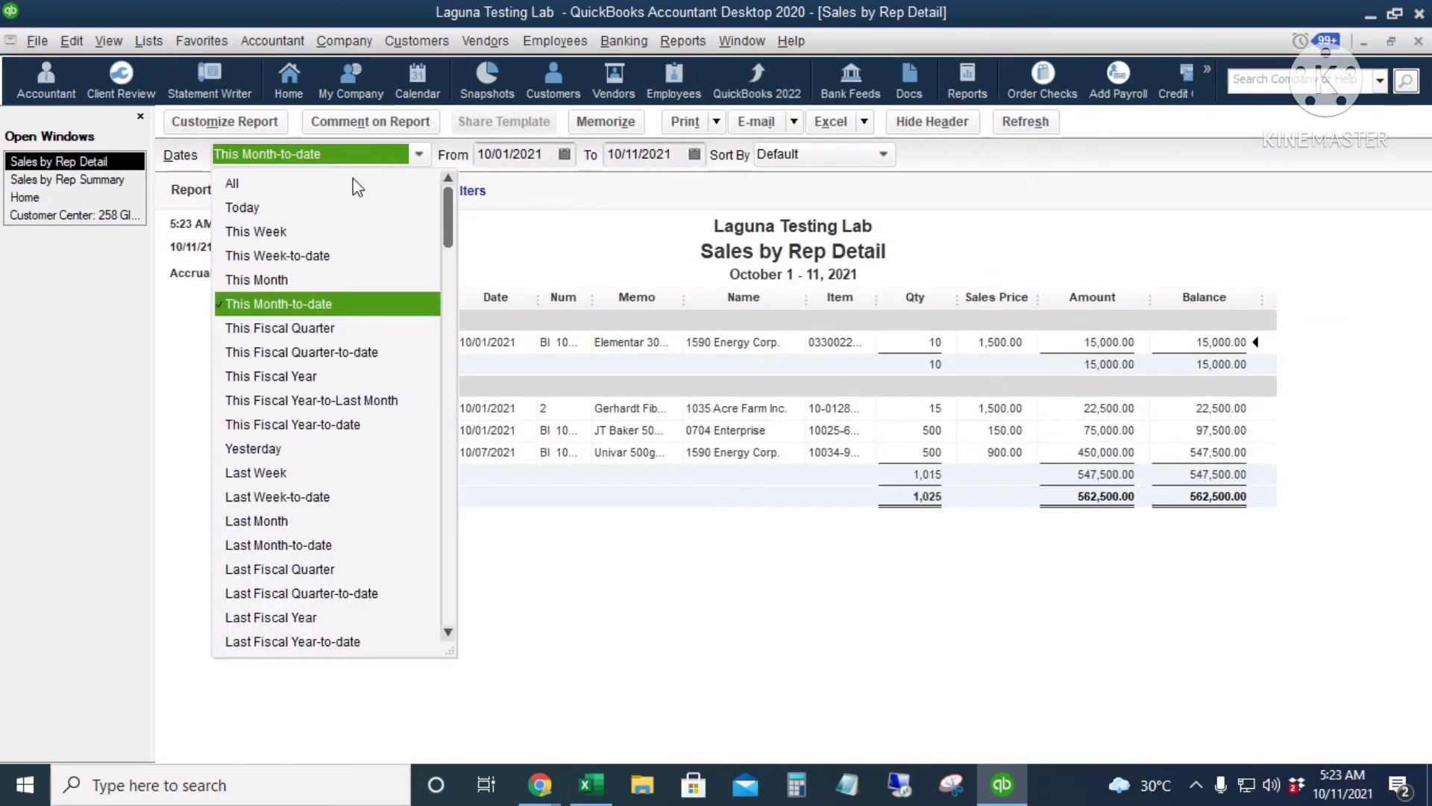
left_click(328, 280)
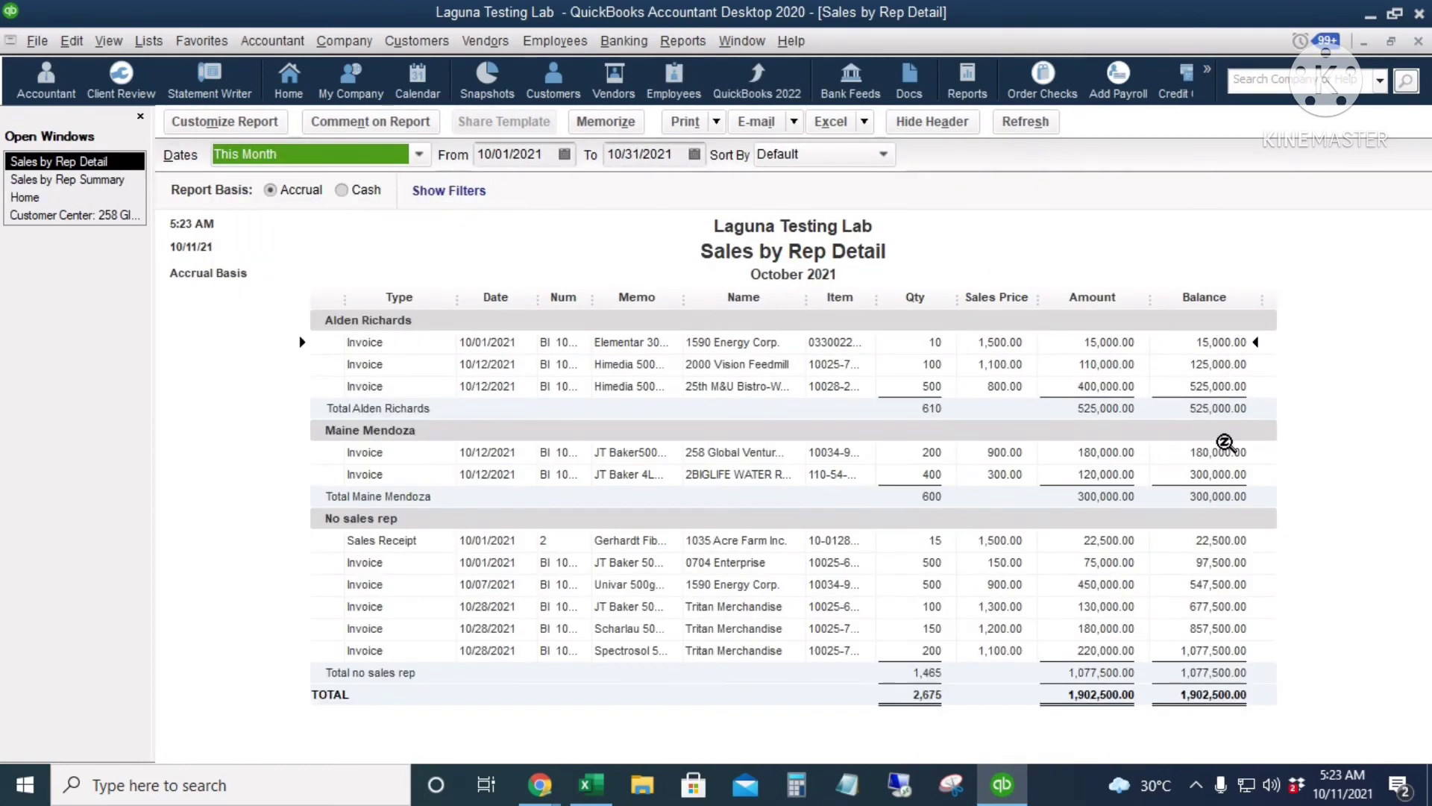